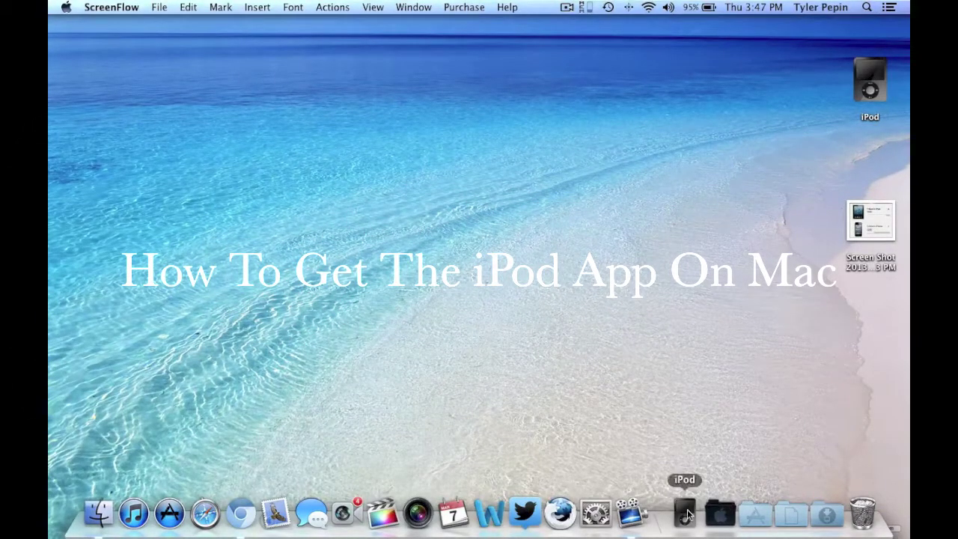
Select the iPod folder icon on the desktop.
{"action": "left_click", "coordinate": [881, 73]}
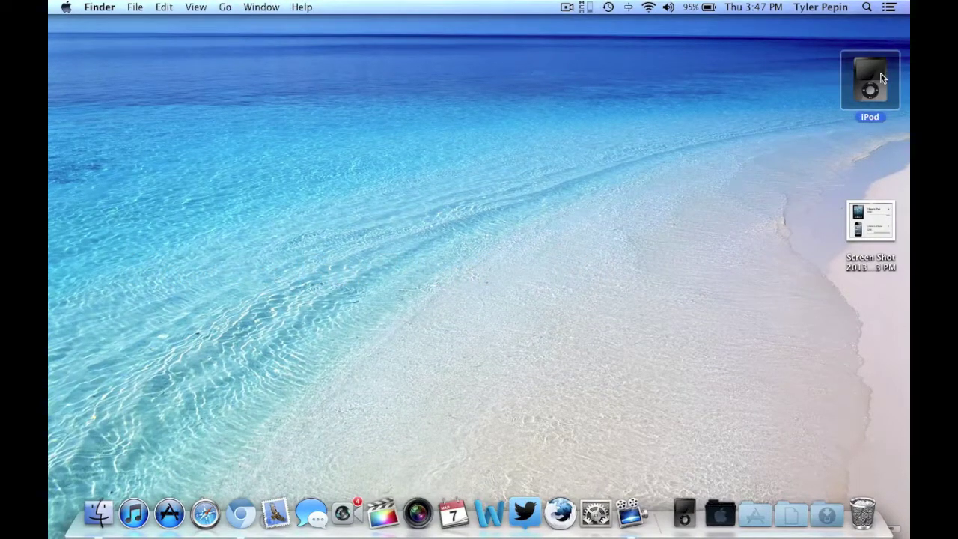
Open the iPod folder and flip back and forth through its MP3 songs in Cover Flow.
{"action": "double_click", "coordinate": [880, 72]}
{"action": "scroll", "coordinate": [625, 180], "scroll_direction": "right", "scroll_amount": 8}
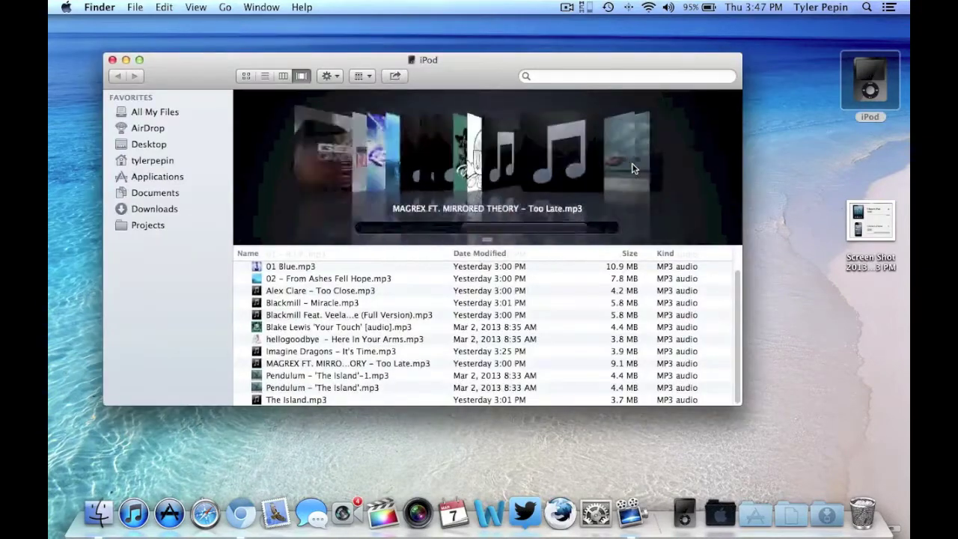
{"action": "scroll", "coordinate": [631, 166], "scroll_direction": "left", "scroll_amount": 8}
{"action": "scroll", "coordinate": [631, 168], "scroll_direction": "right", "scroll_amount": 9}
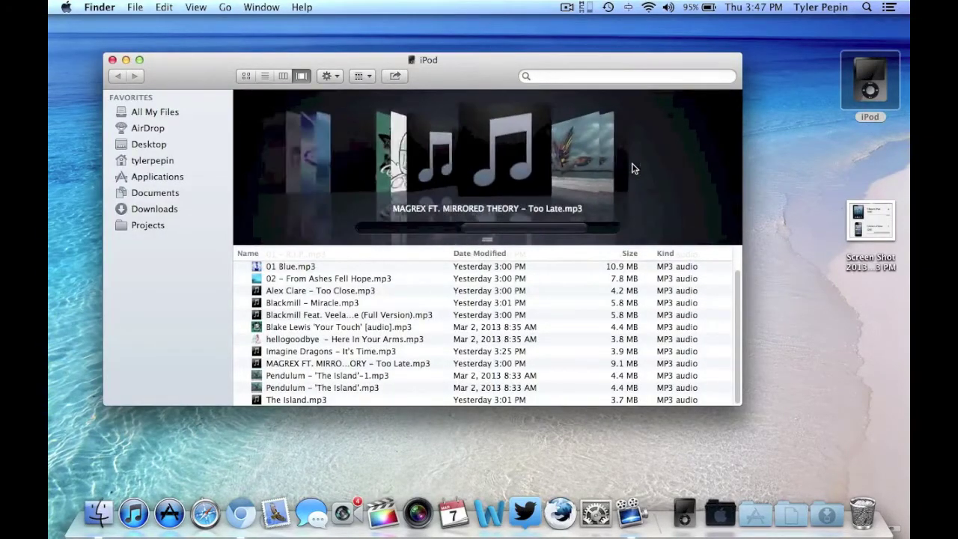
{"action": "scroll", "coordinate": [631, 169], "scroll_direction": "right", "scroll_amount": 1}
{"action": "scroll", "coordinate": [632, 169], "scroll_direction": "left", "scroll_amount": 1}
{"action": "scroll", "coordinate": [632, 170], "scroll_direction": "right", "scroll_amount": 2}
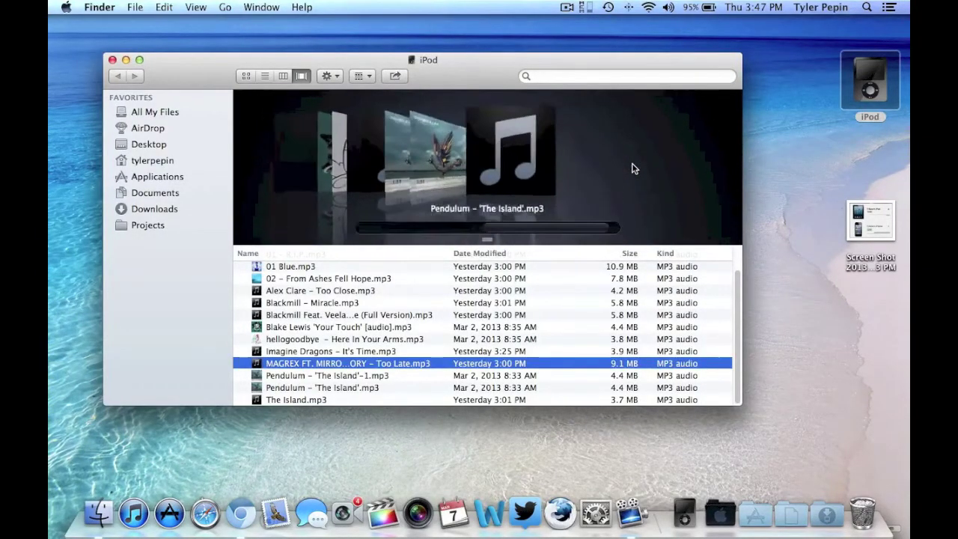
{"action": "scroll", "coordinate": [633, 169], "scroll_direction": "left", "scroll_amount": 3}
{"action": "scroll", "coordinate": [632, 170], "scroll_direction": "left", "scroll_amount": 7}
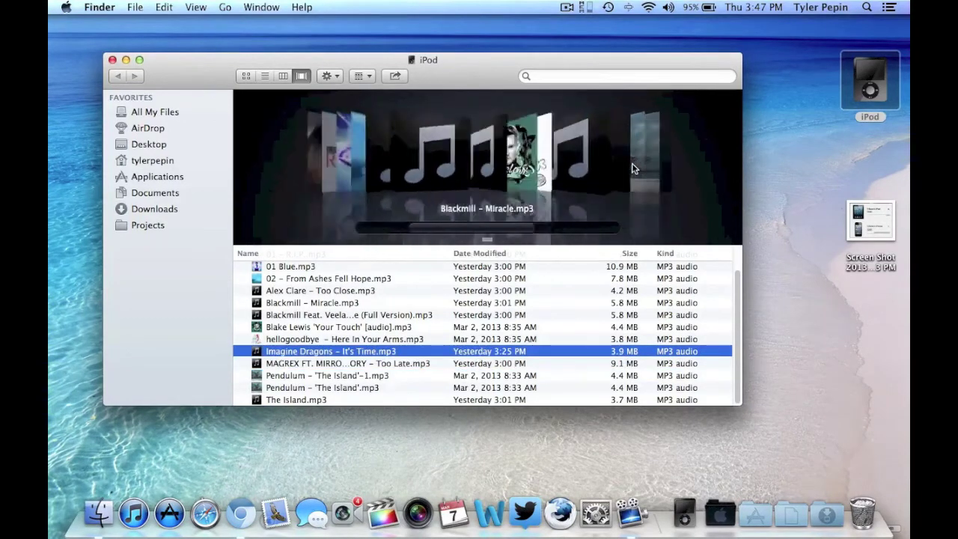
{"action": "scroll", "coordinate": [632, 169], "scroll_direction": "right", "scroll_amount": 10}
{"action": "scroll", "coordinate": [633, 169], "scroll_direction": "left", "scroll_amount": 2}
{"action": "scroll", "coordinate": [633, 169], "scroll_direction": "left", "scroll_amount": 10}
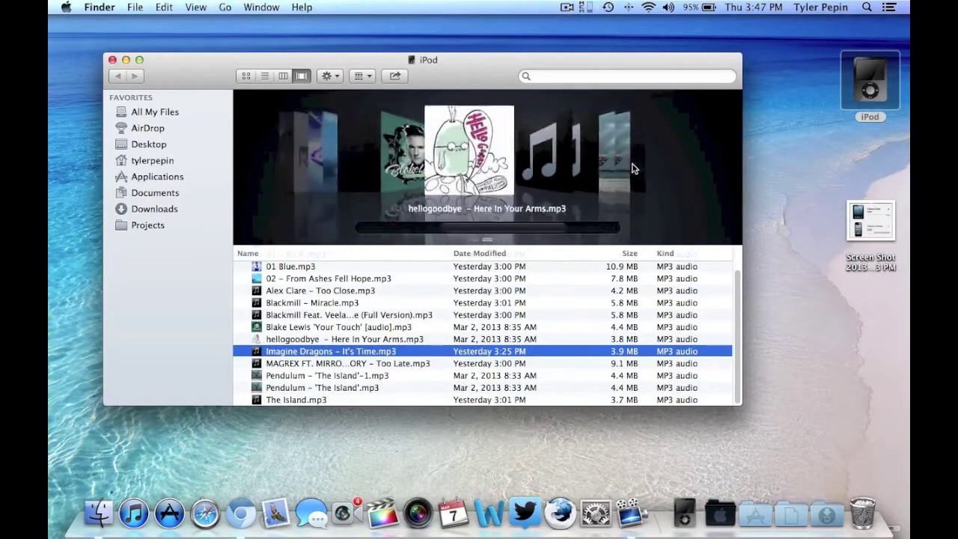
{"action": "scroll", "coordinate": [633, 169], "scroll_direction": "right", "scroll_amount": 6}
{"action": "scroll", "coordinate": [633, 169], "scroll_direction": "left", "scroll_amount": 7}
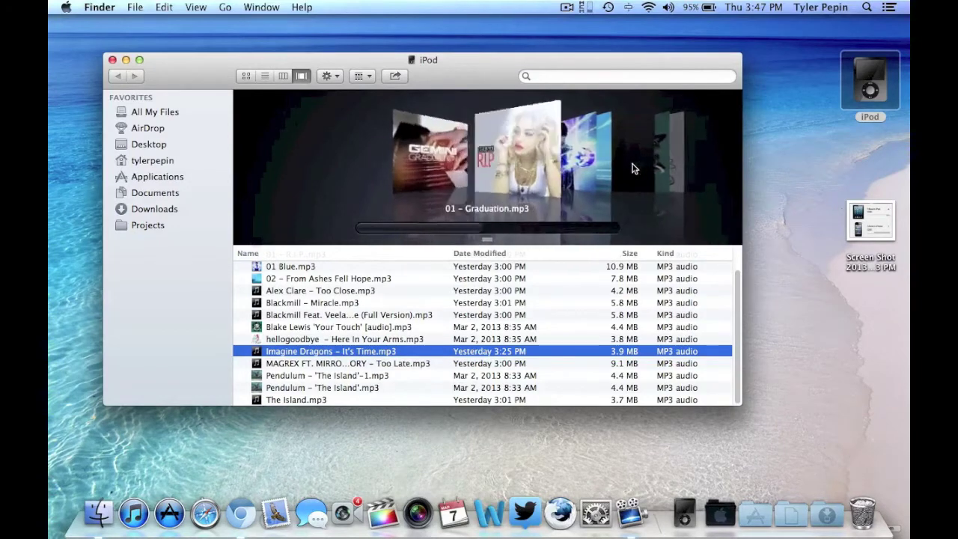
{"action": "scroll", "coordinate": [632, 169], "scroll_direction": "right", "scroll_amount": 13}
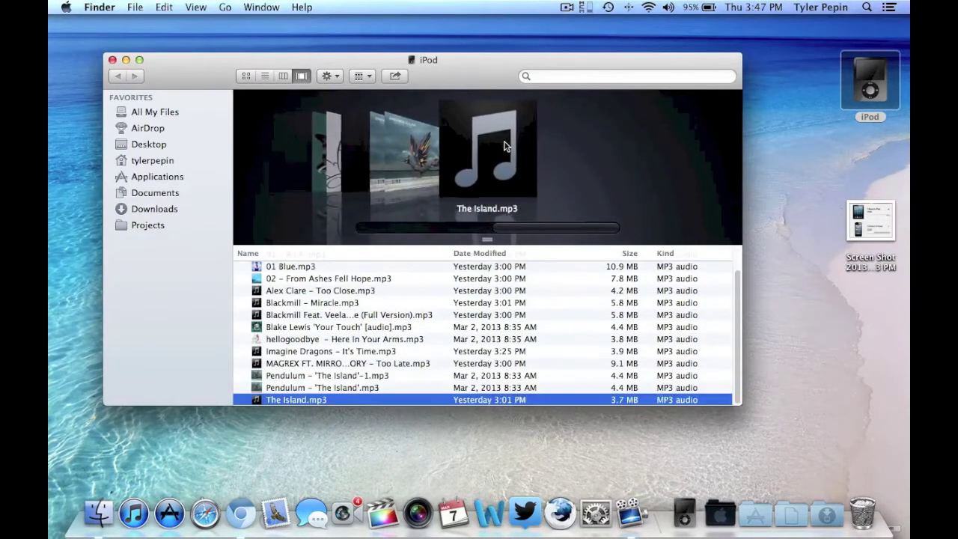
{"action": "scroll", "coordinate": [390, 142], "scroll_direction": "left", "scroll_amount": 13}
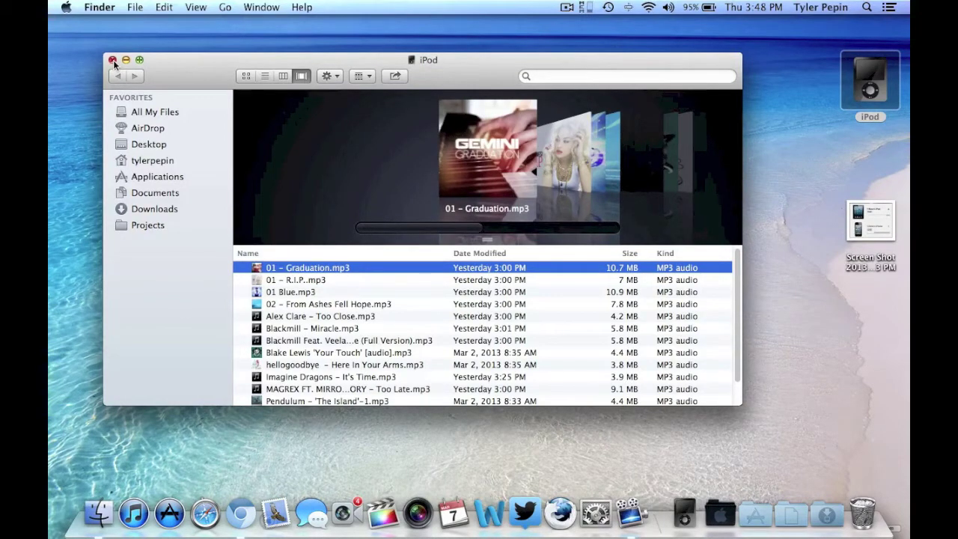
View 172728.jpg from the Downloads stack, then close the iPod folder window.
{"action": "left_click", "coordinate": [839, 524]}
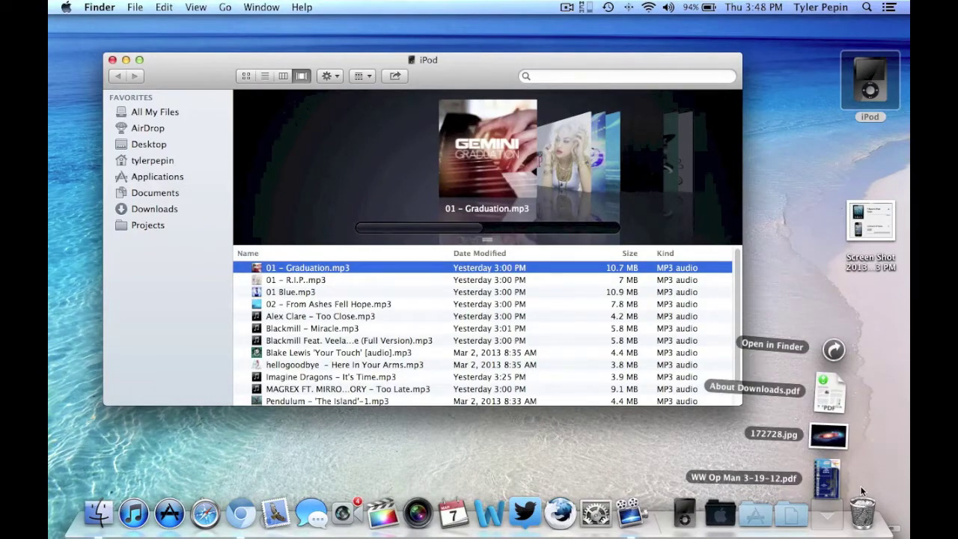
{"action": "left_click", "coordinate": [830, 436]}
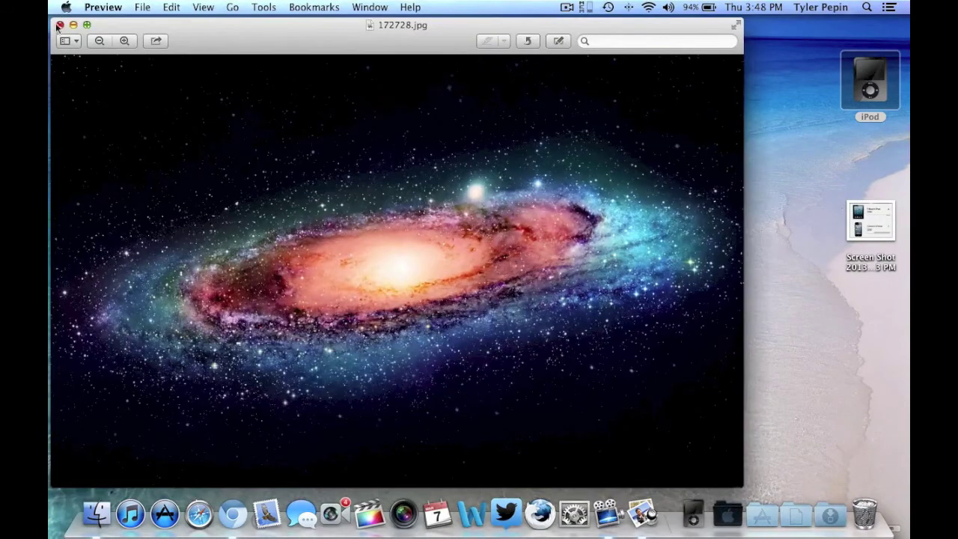
{"action": "left_click", "coordinate": [60, 24]}
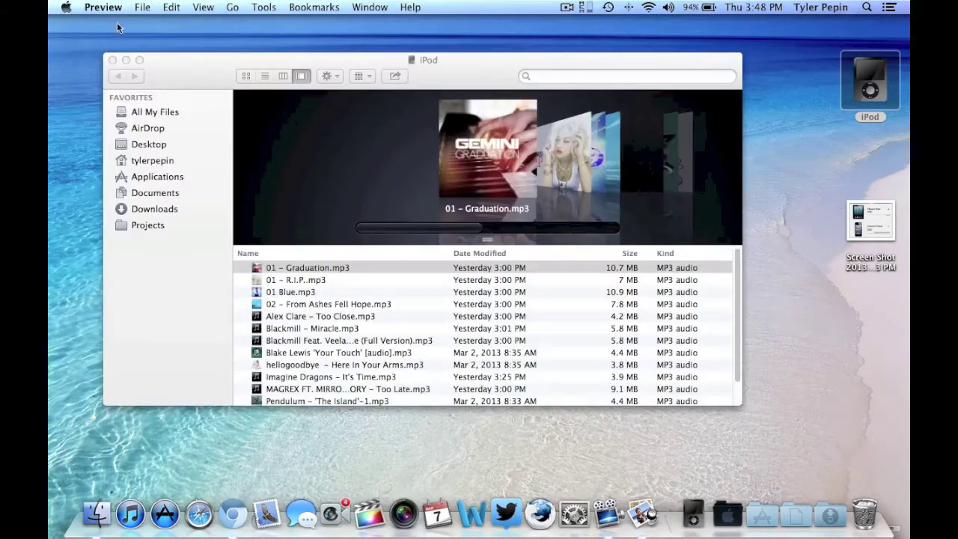
{"action": "left_click", "coordinate": [829, 513]}
{"action": "left_click", "coordinate": [832, 518]}
{"action": "left_click", "coordinate": [112, 60]}
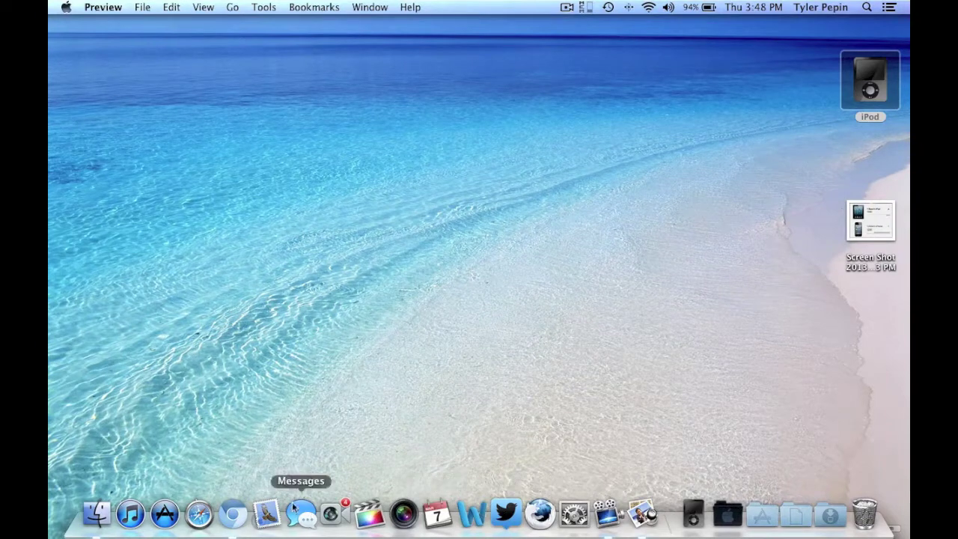
In Chrome, return to the ipod png image results and preview a silver iPod nano.
{"action": "left_click", "coordinate": [237, 514]}
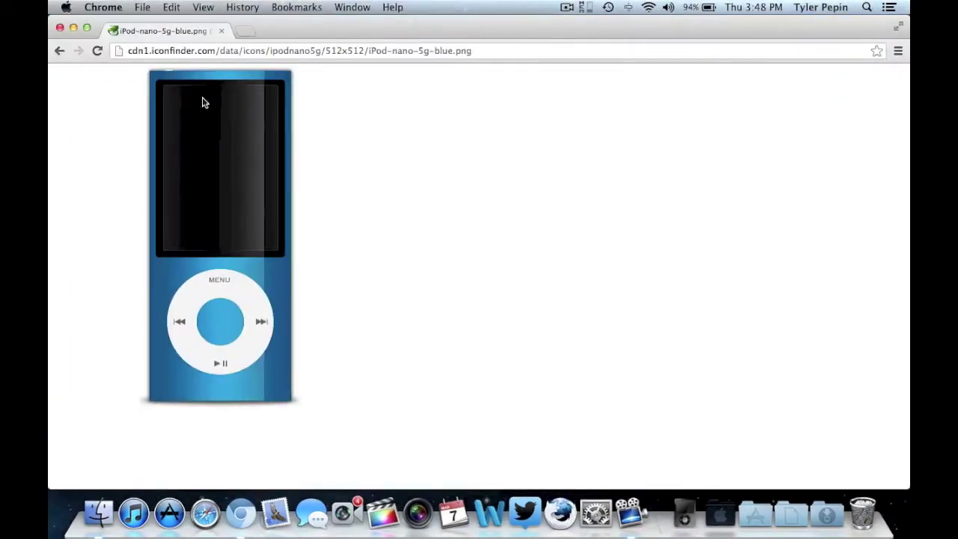
{"action": "left_click", "coordinate": [59, 52]}
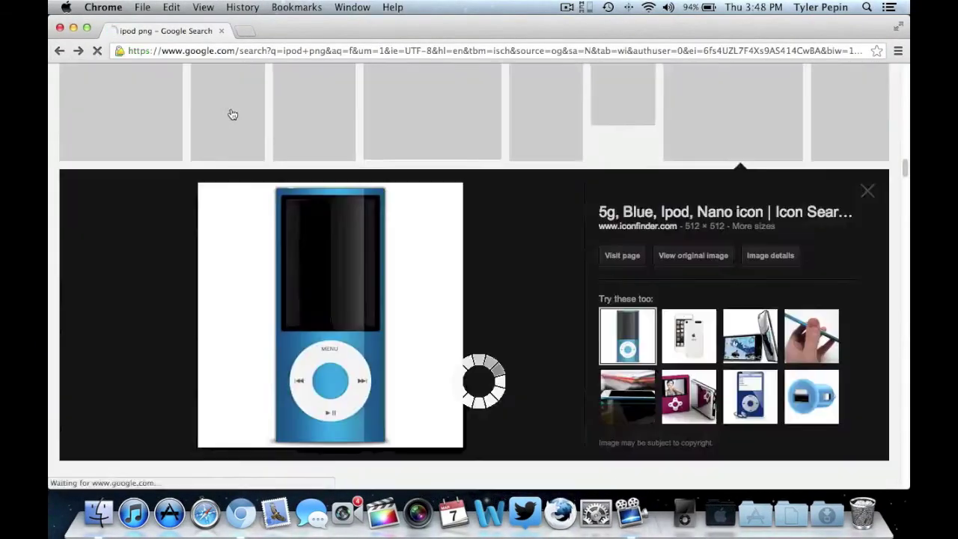
{"action": "scroll", "coordinate": [215, 219], "scroll_direction": "up", "scroll_amount": 15}
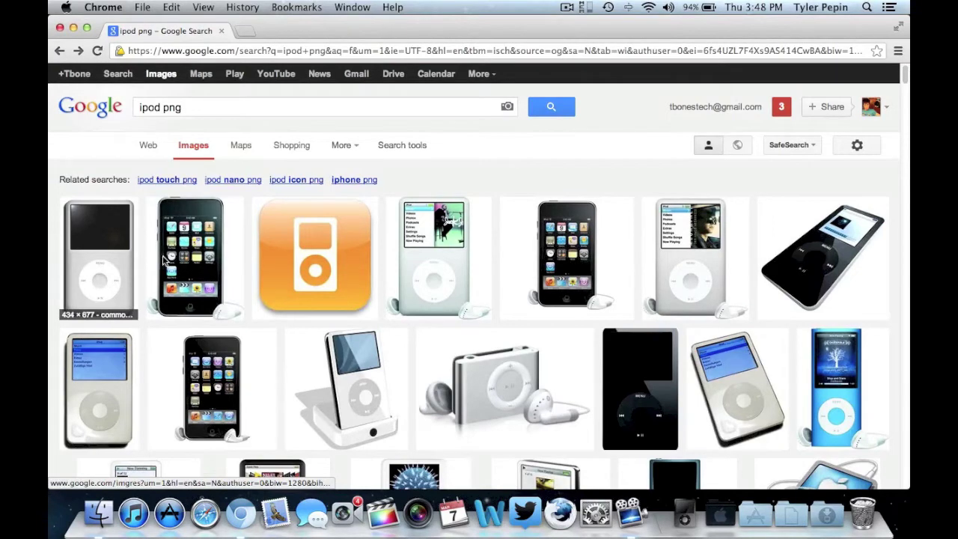
{"action": "scroll", "coordinate": [449, 247], "scroll_direction": "down", "scroll_amount": 2}
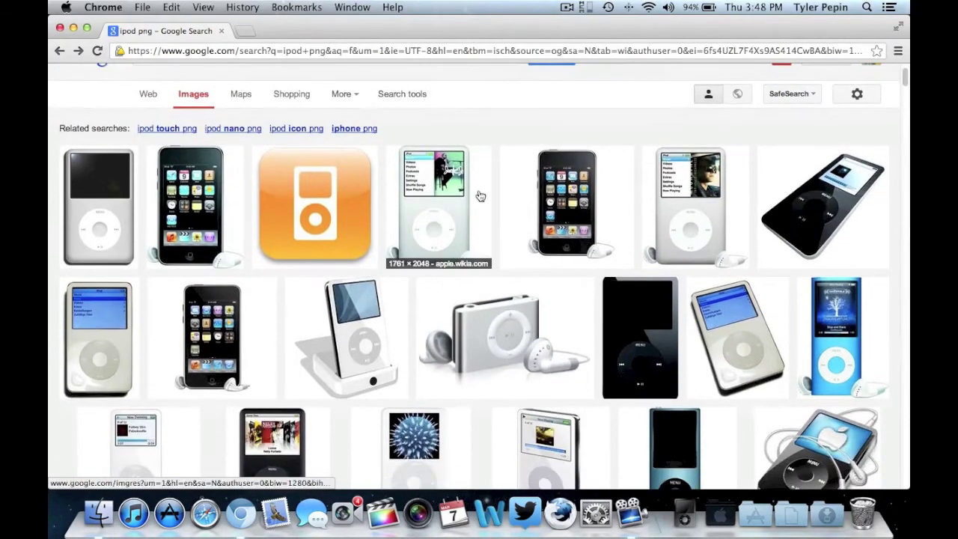
{"action": "scroll", "coordinate": [480, 196], "scroll_direction": "down", "scroll_amount": 5}
{"action": "scroll", "coordinate": [479, 196], "scroll_direction": "down", "scroll_amount": 1}
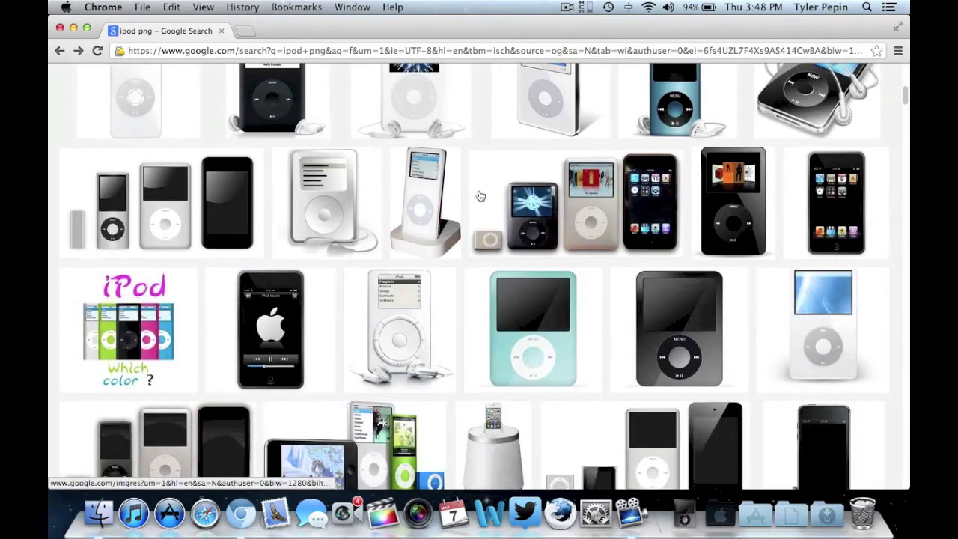
{"action": "scroll", "coordinate": [480, 196], "scroll_direction": "down", "scroll_amount": 5}
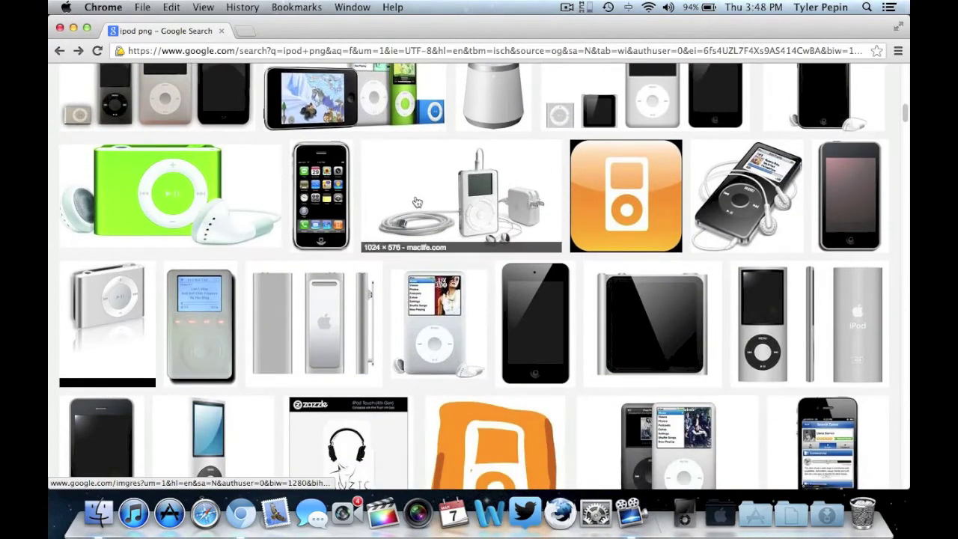
{"action": "scroll", "coordinate": [417, 202], "scroll_direction": "down", "scroll_amount": 2}
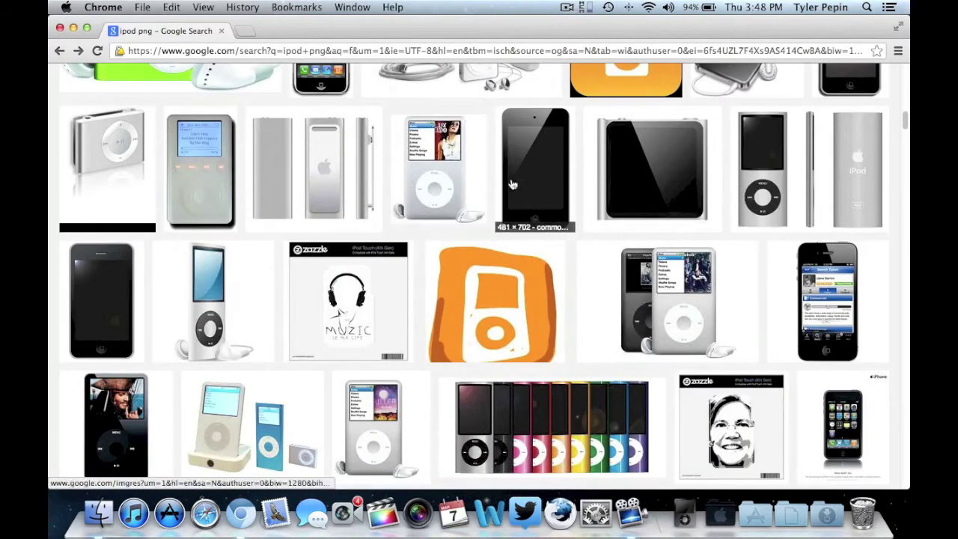
{"action": "left_click", "coordinate": [806, 189]}
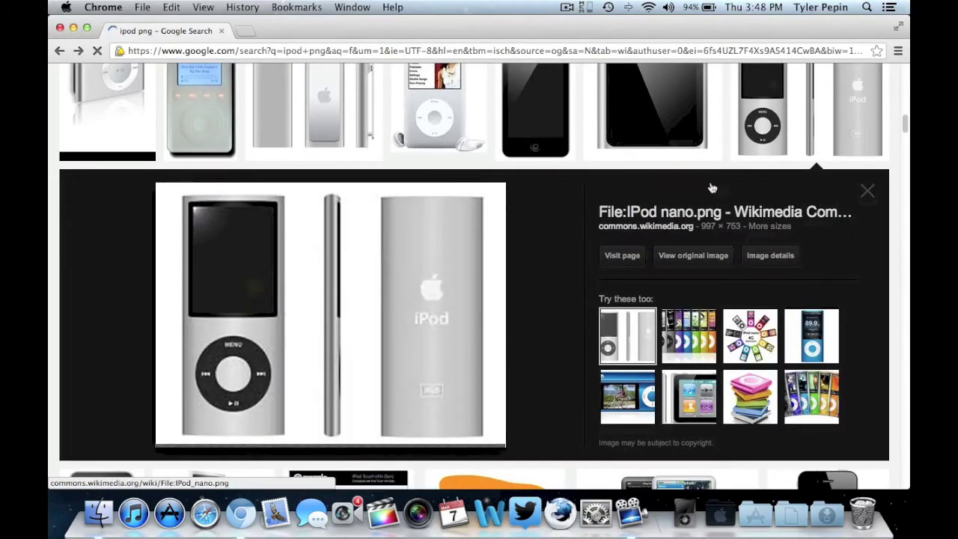
{"action": "left_click", "coordinate": [867, 193]}
Scroll further through the ipod png results and preview a purple iPod nano.
{"action": "scroll", "coordinate": [301, 232], "scroll_direction": "down", "scroll_amount": 10}
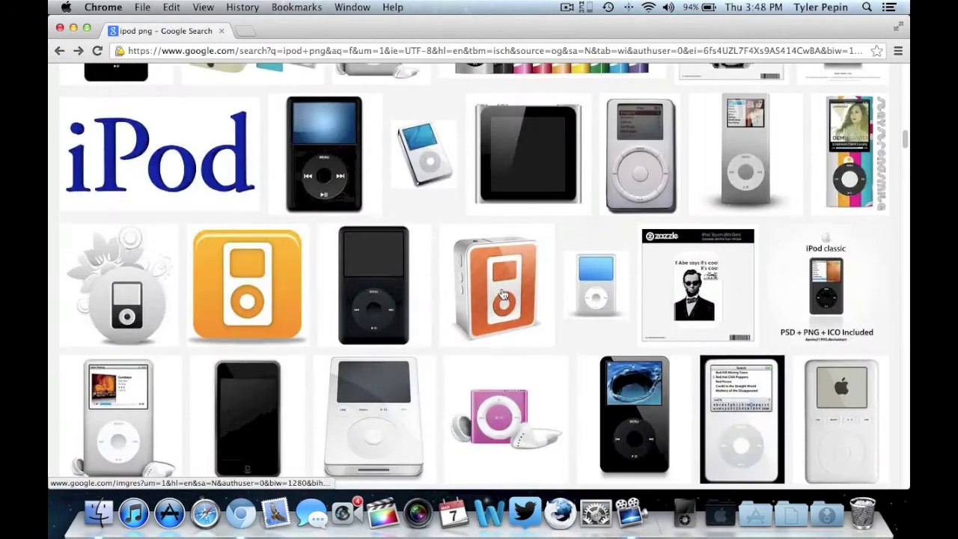
{"action": "scroll", "coordinate": [301, 232], "scroll_direction": "up", "scroll_amount": 3}
{"action": "scroll", "coordinate": [291, 217], "scroll_direction": "down", "scroll_amount": 7}
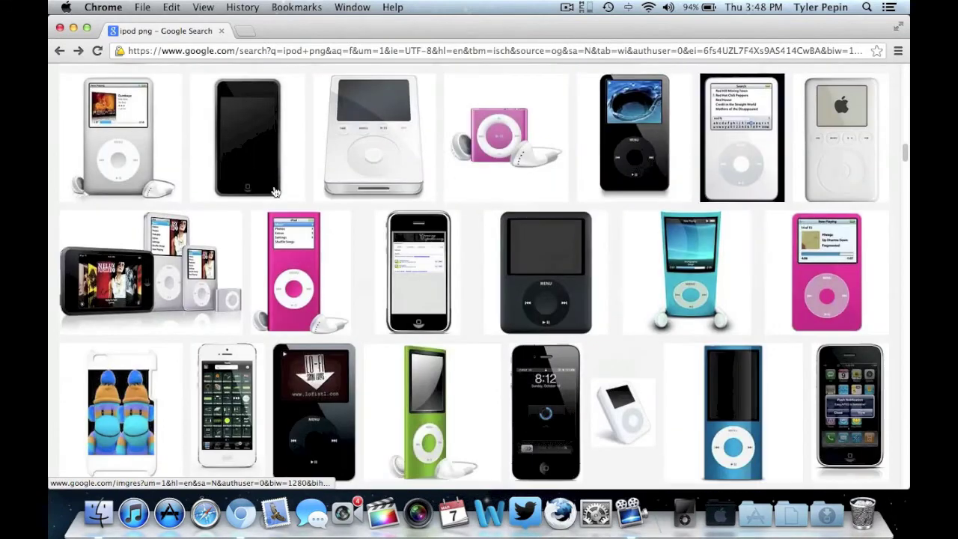
{"action": "scroll", "coordinate": [275, 194], "scroll_direction": "down", "scroll_amount": 5}
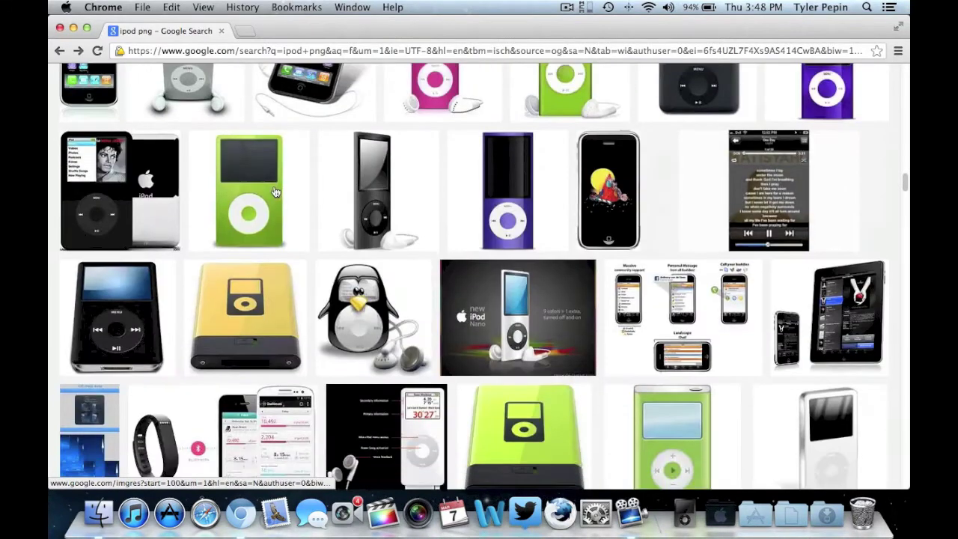
{"action": "scroll", "coordinate": [275, 193], "scroll_direction": "up", "scroll_amount": 1}
{"action": "scroll", "coordinate": [275, 193], "scroll_direction": "up", "scroll_amount": 2}
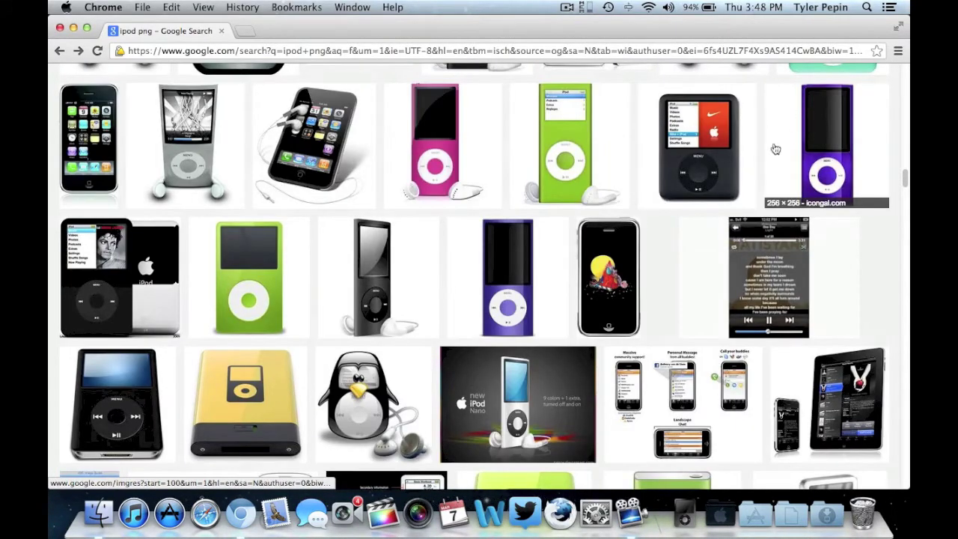
{"action": "scroll", "coordinate": [774, 145], "scroll_direction": "up", "scroll_amount": 5}
{"action": "scroll", "coordinate": [756, 184], "scroll_direction": "down", "scroll_amount": 6}
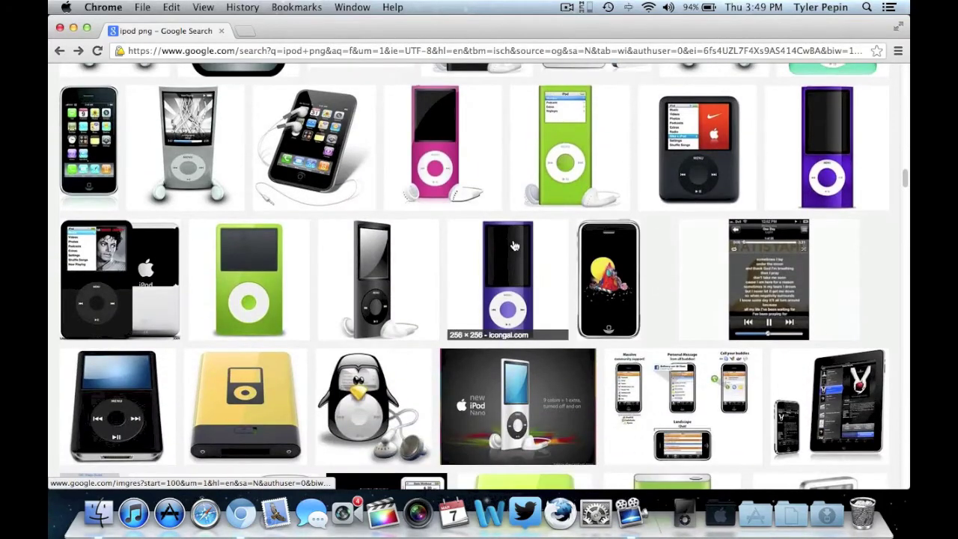
{"action": "left_click", "coordinate": [514, 245]}
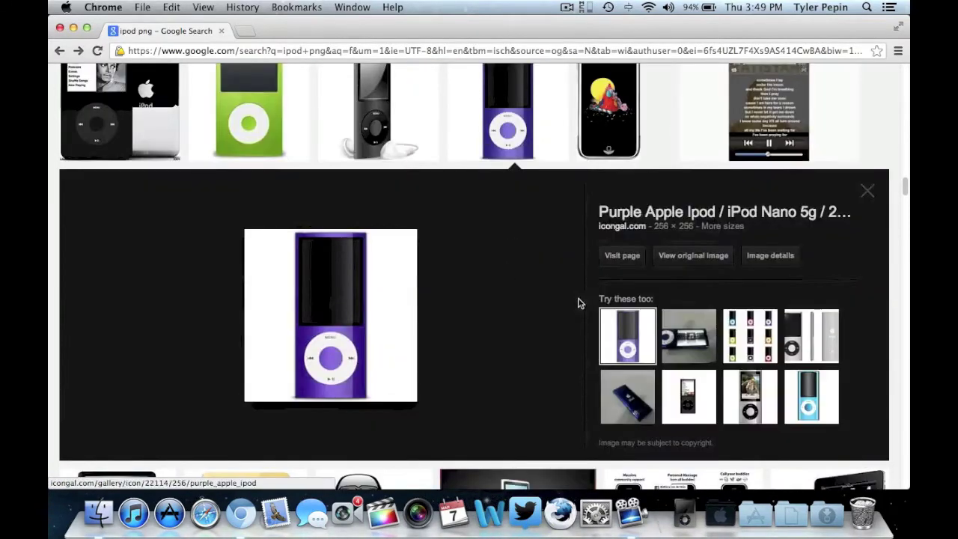
Open the Rakuten silver iPod nano at full size, copy the image, and return to the desktop.
{"action": "left_click", "coordinate": [746, 393]}
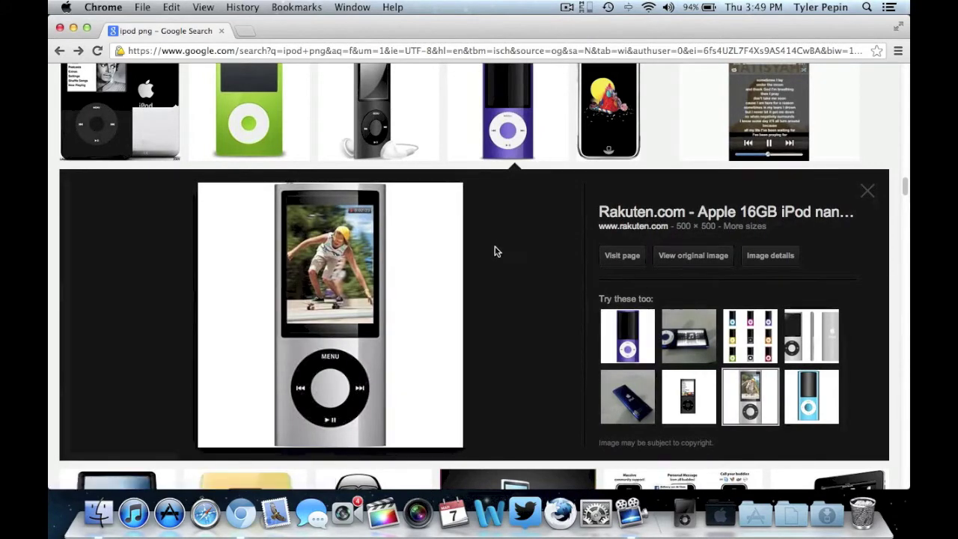
{"action": "left_click", "coordinate": [693, 259]}
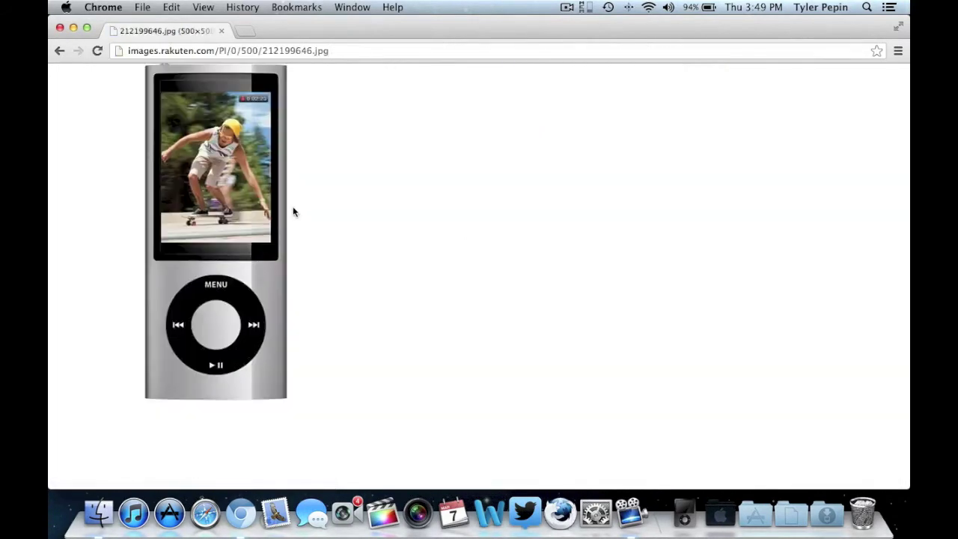
{"action": "right_click", "coordinate": [248, 200]}
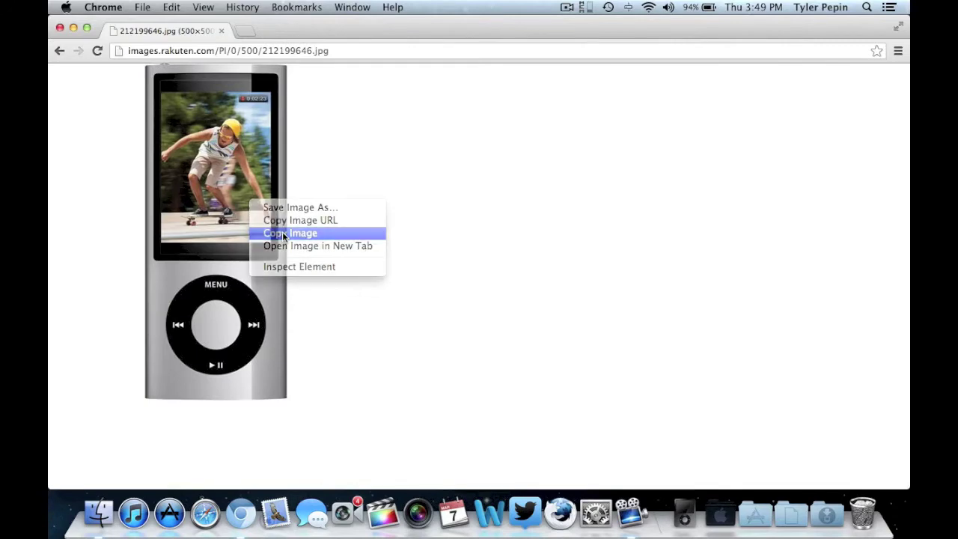
{"action": "left_click", "coordinate": [282, 232]}
{"action": "key", "text": "ctrl+Up"}
{"action": "left_click", "coordinate": [530, 270]}
{"action": "key", "text": "ctrl+Right"}
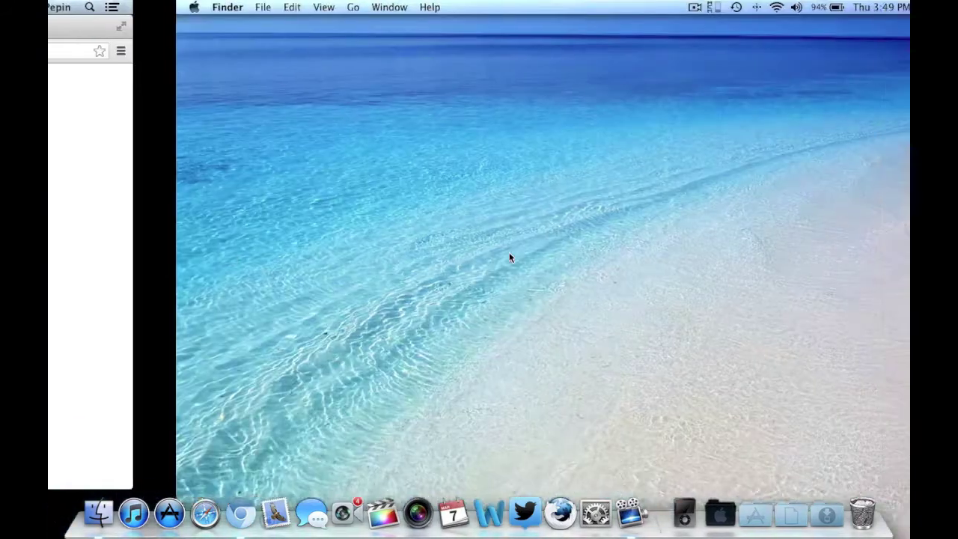
Create a new desktop folder and name it iPod2.
{"action": "right_click", "coordinate": [426, 400]}
{"action": "left_click", "coordinate": [474, 384]}
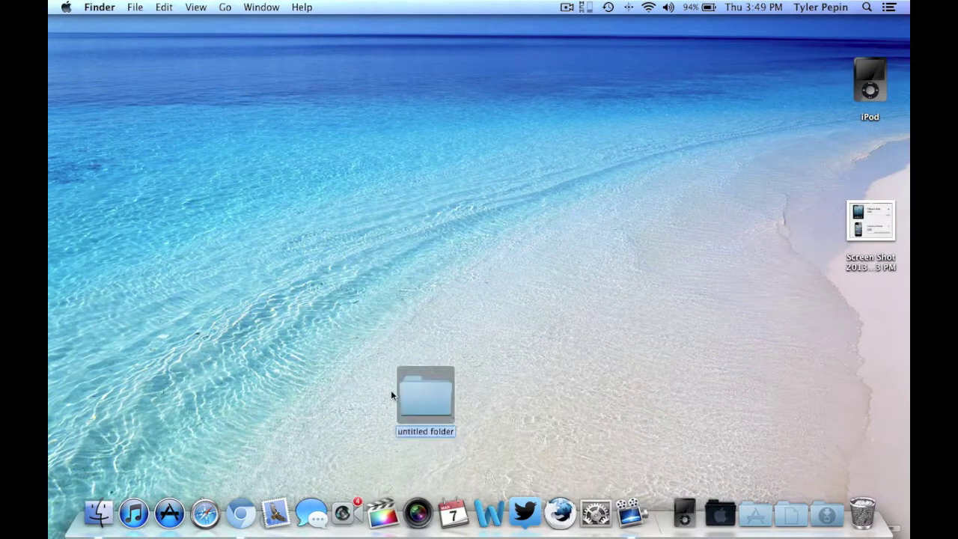
{"action": "key", "text": "BackSpace"}
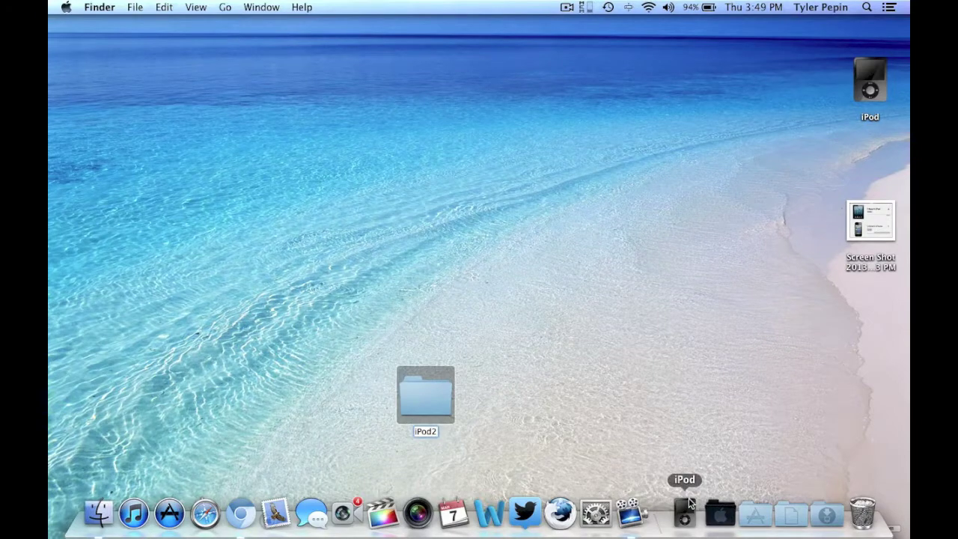
Add the iPod2 folder to the Finder sidebar favourites below Projects and open it.
{"action": "left_click", "coordinate": [98, 514]}
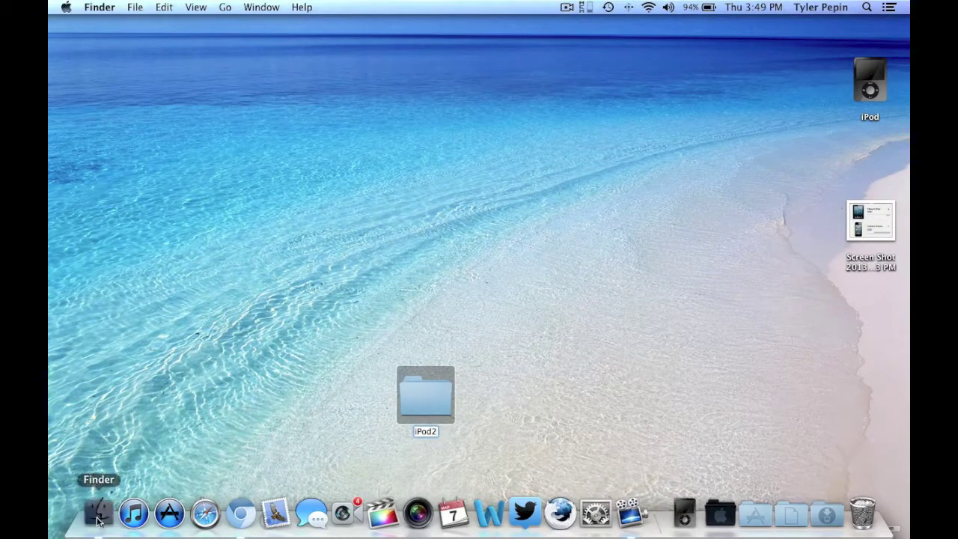
{"action": "left_click", "coordinate": [423, 428]}
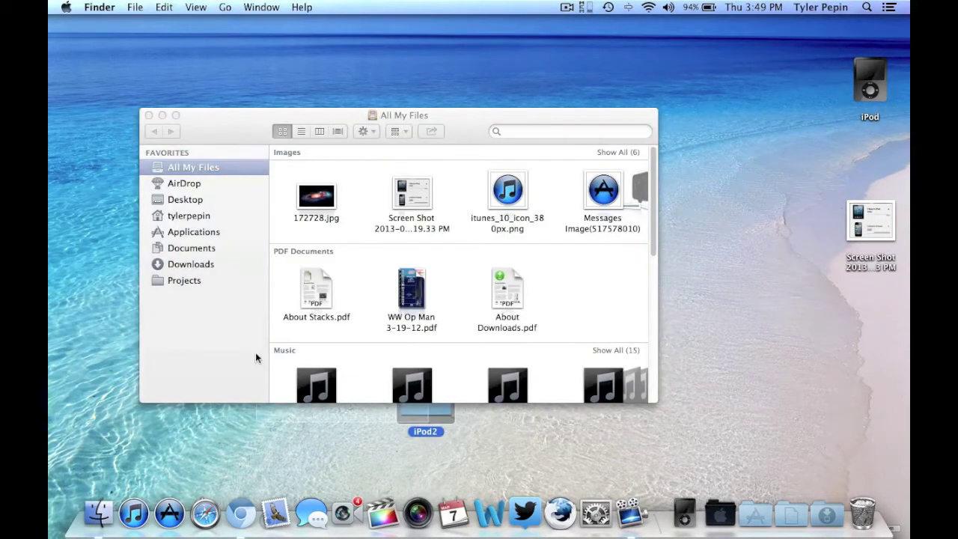
{"action": "left_click_drag", "start_coordinate": [383, 412], "coordinate": [169, 305]}
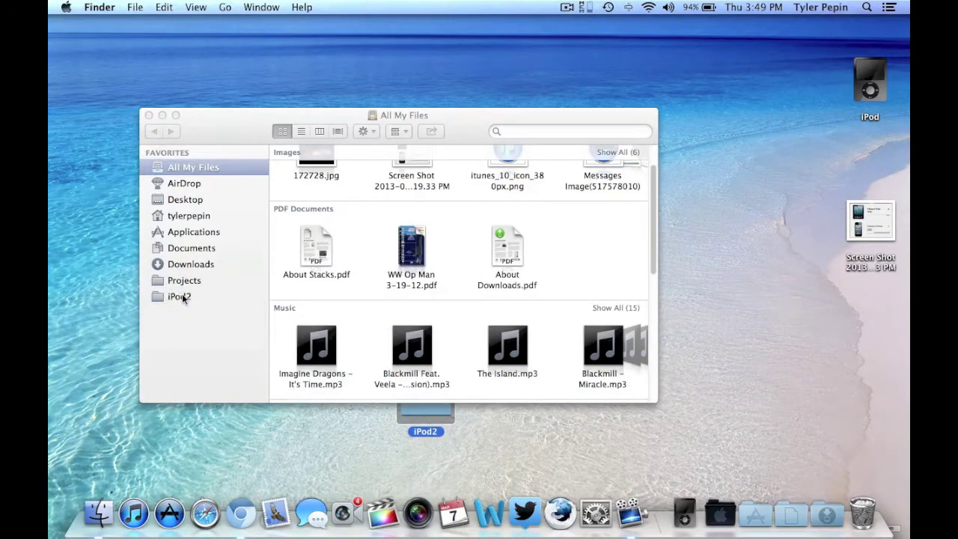
{"action": "left_click", "coordinate": [187, 297]}
Open Get Info for iPod2 and paste the copied silver iPod nano image onto its icon.
{"action": "right_click", "coordinate": [157, 297]}
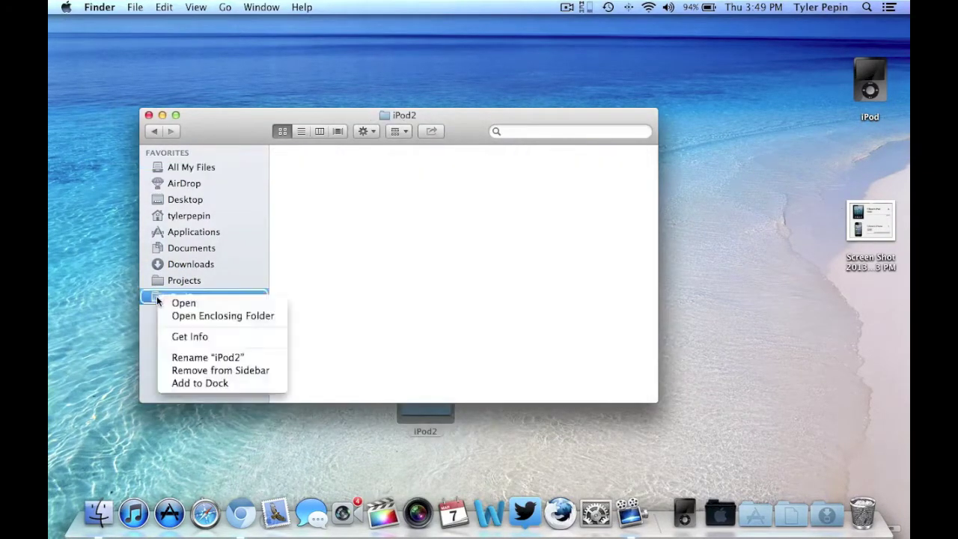
{"action": "left_click", "coordinate": [193, 335]}
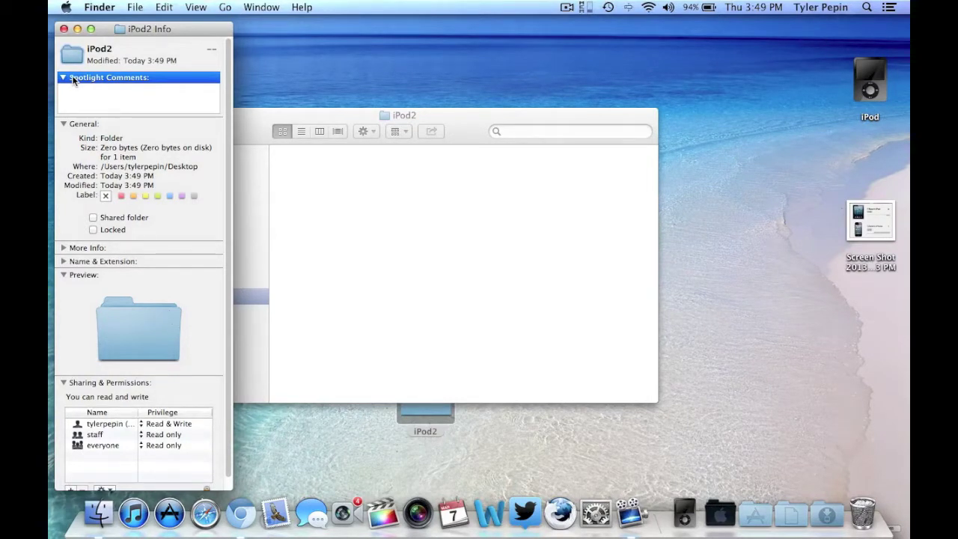
{"action": "left_click", "coordinate": [134, 7]}
{"action": "mouse_move", "coordinate": [160, 6]}
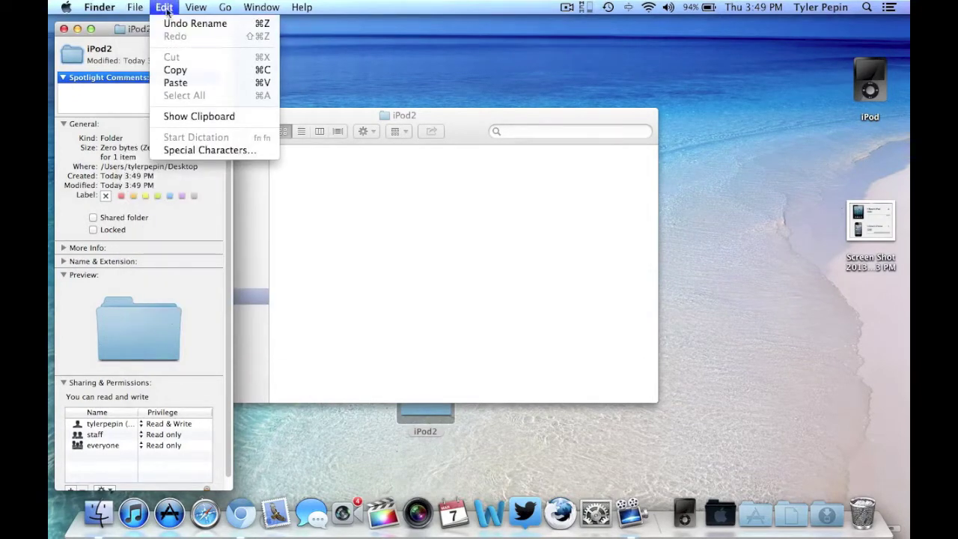
{"action": "left_click", "coordinate": [187, 83]}
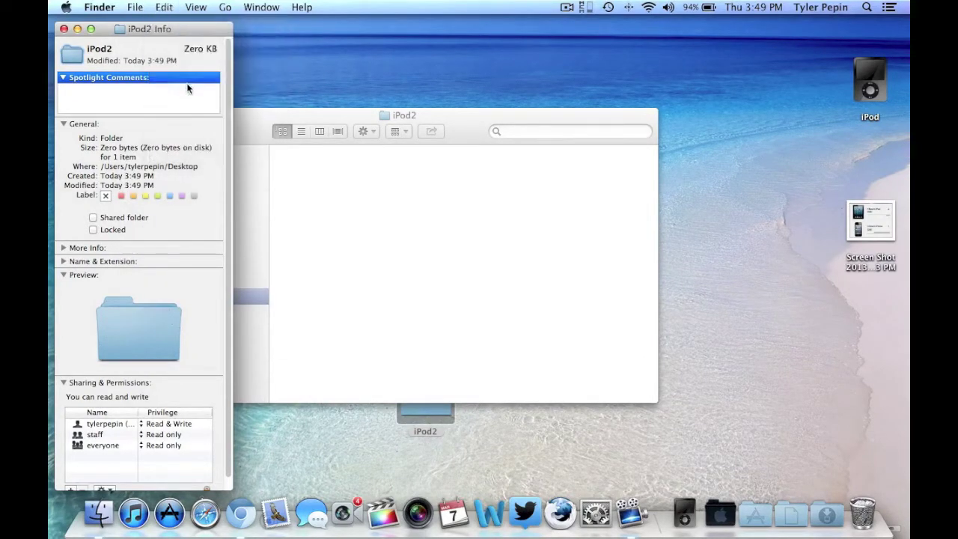
{"action": "left_click", "coordinate": [165, 7]}
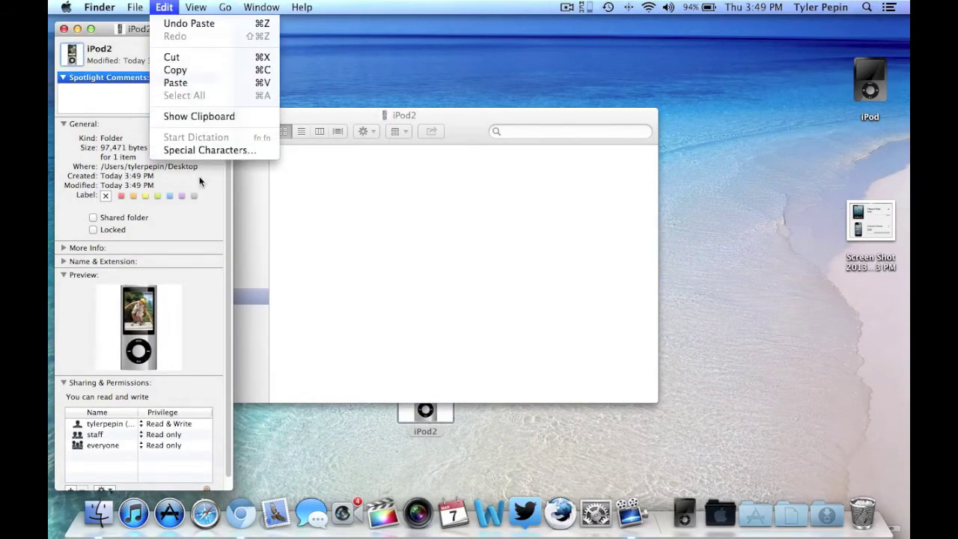
{"action": "mouse_move", "coordinate": [190, 9]}
{"action": "key", "text": "ctrl+Up"}
{"action": "key", "text": "ctrl+Up"}
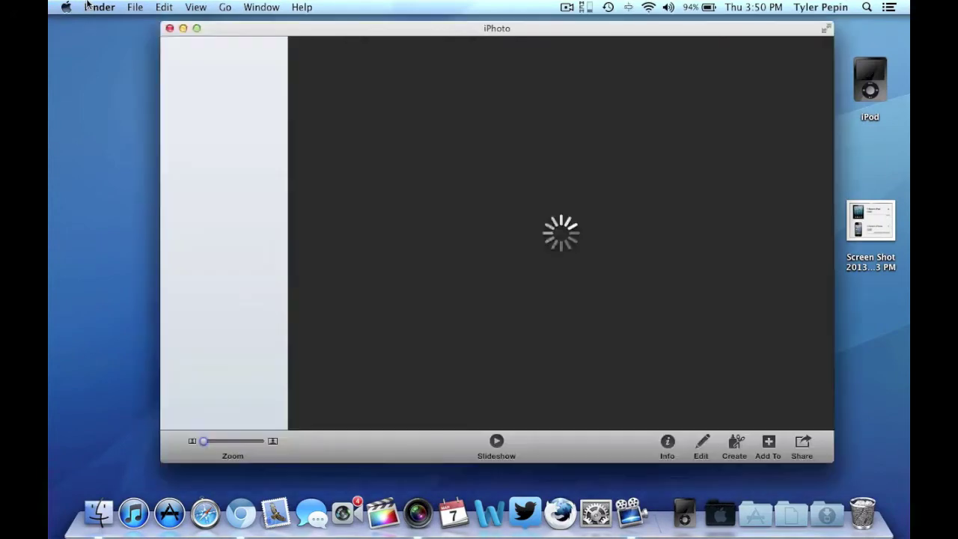
Force quit iPhoto from the Apple menu's Force Quit window, then close that window.
{"action": "left_click", "coordinate": [100, 6]}
{"action": "mouse_move", "coordinate": [66, 7]}
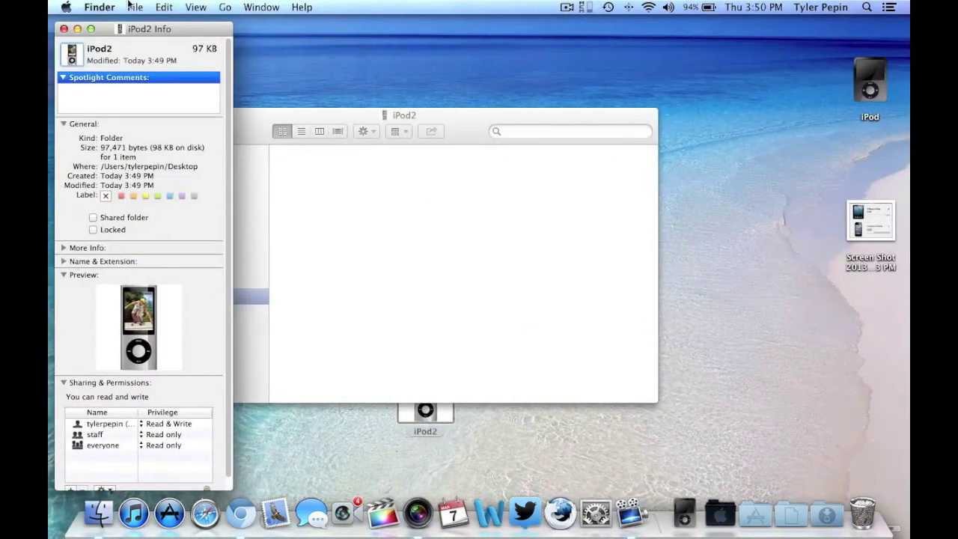
{"action": "left_click", "coordinate": [98, 4]}
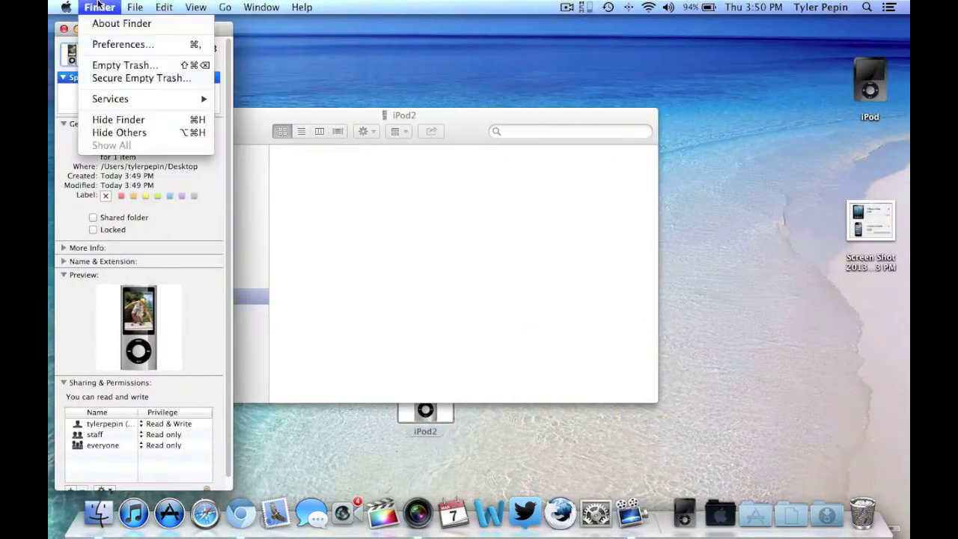
{"action": "mouse_move", "coordinate": [66, 7]}
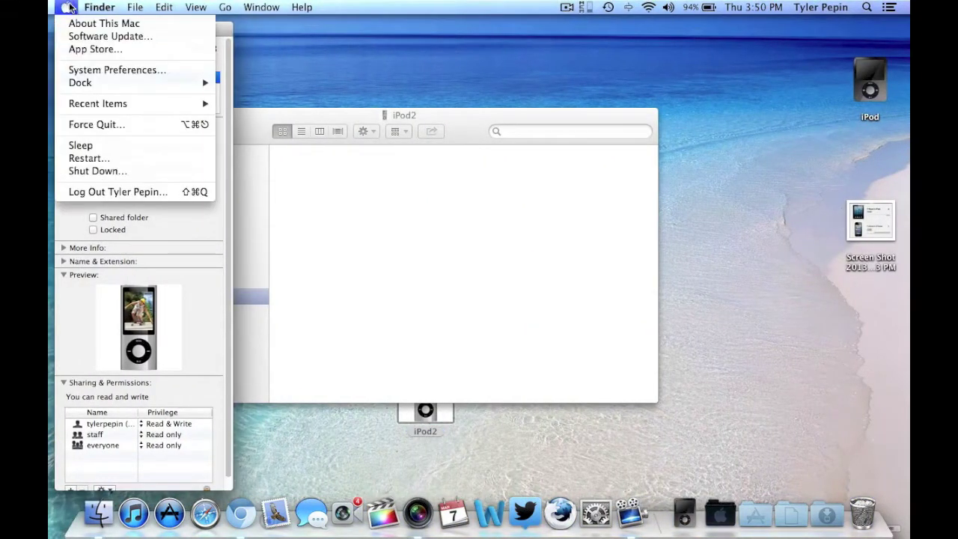
{"action": "left_click", "coordinate": [97, 124]}
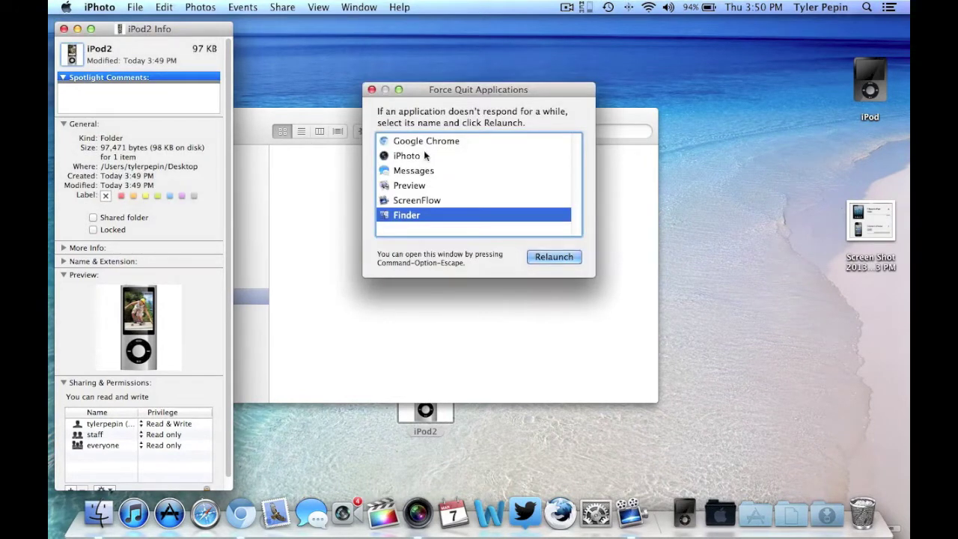
{"action": "left_click", "coordinate": [425, 155]}
{"action": "left_click", "coordinate": [551, 257]}
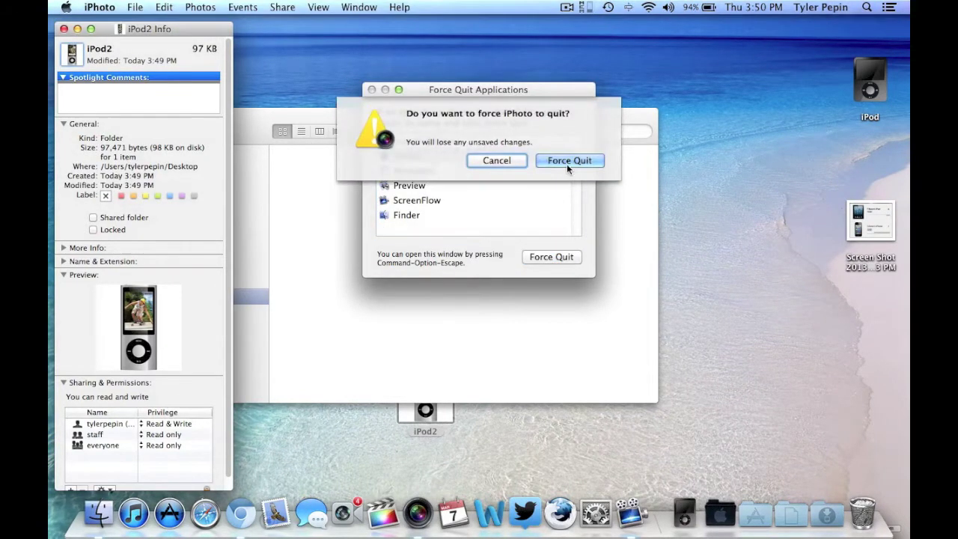
{"action": "left_click", "coordinate": [567, 165]}
{"action": "left_click", "coordinate": [371, 89]}
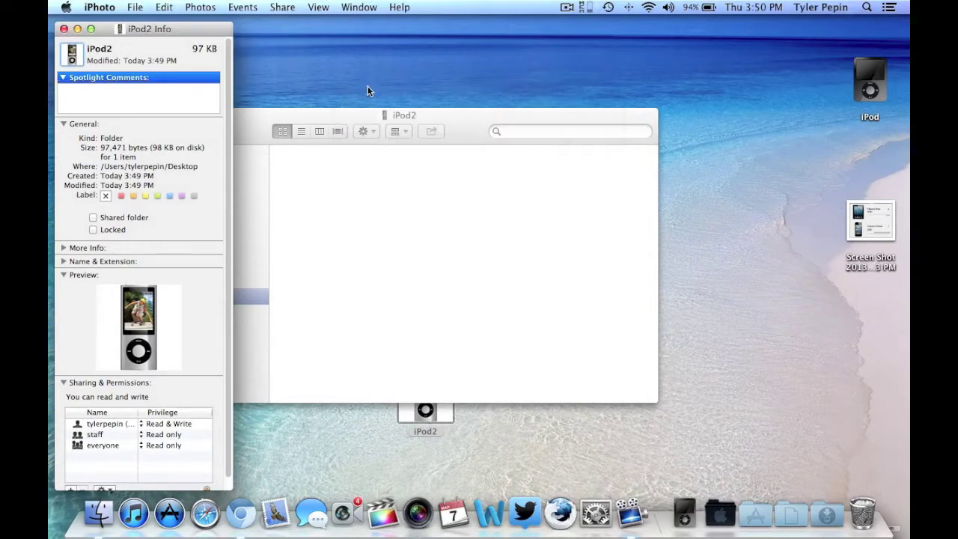
Move the iPod2 folder window up and right and select the iPod2 desktop icon.
{"action": "left_click_drag", "start_coordinate": [391, 117], "coordinate": [509, 75]}
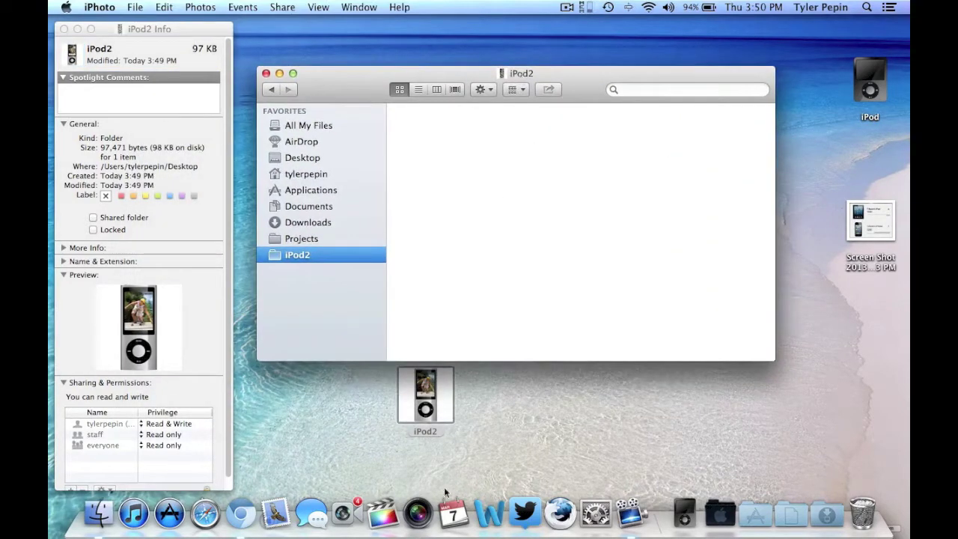
{"action": "left_click", "coordinate": [425, 394]}
{"action": "key", "text": "F3"}
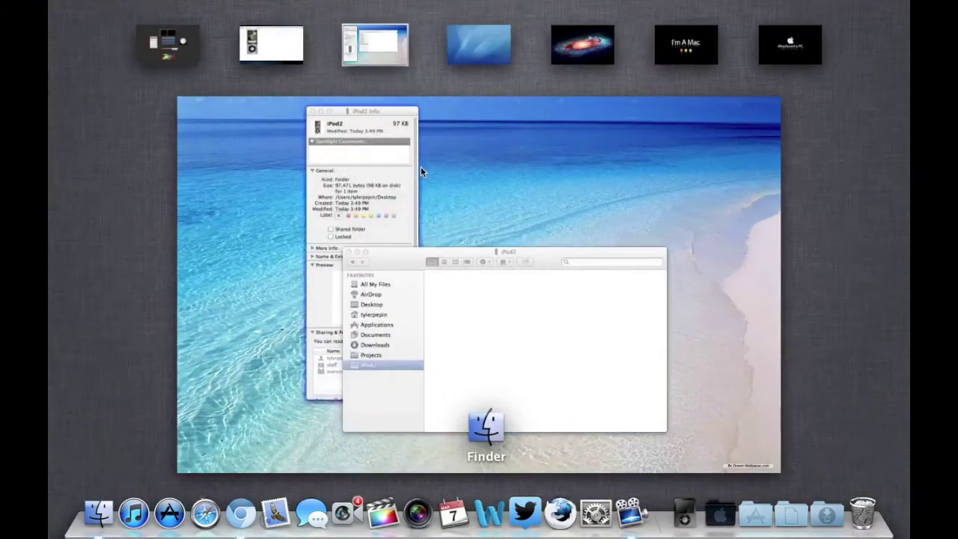
{"action": "left_click", "coordinate": [438, 168]}
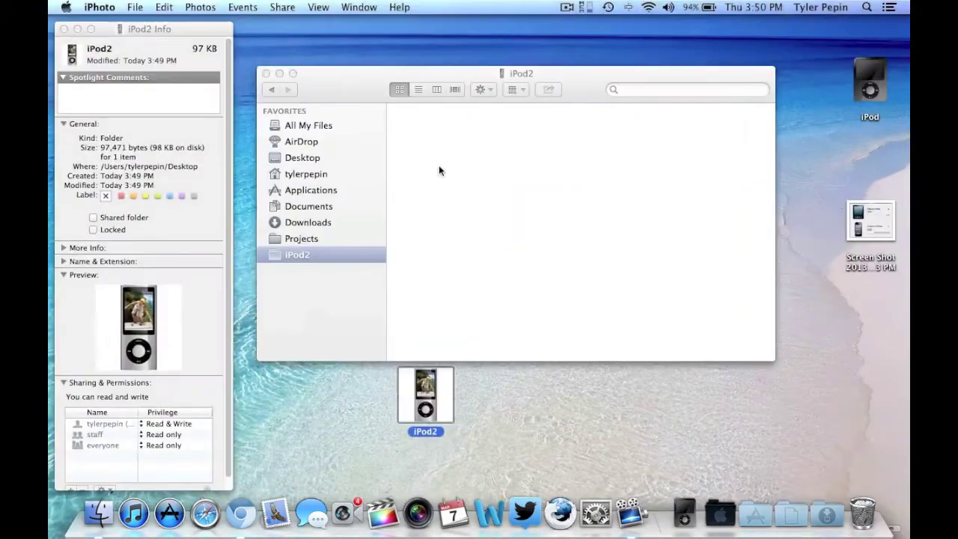
In Chrome, open the blue iPod nano at full size, copy it, and return to the iPod2 info panel.
{"action": "left_click", "coordinate": [240, 513]}
{"action": "left_click", "coordinate": [59, 50]}
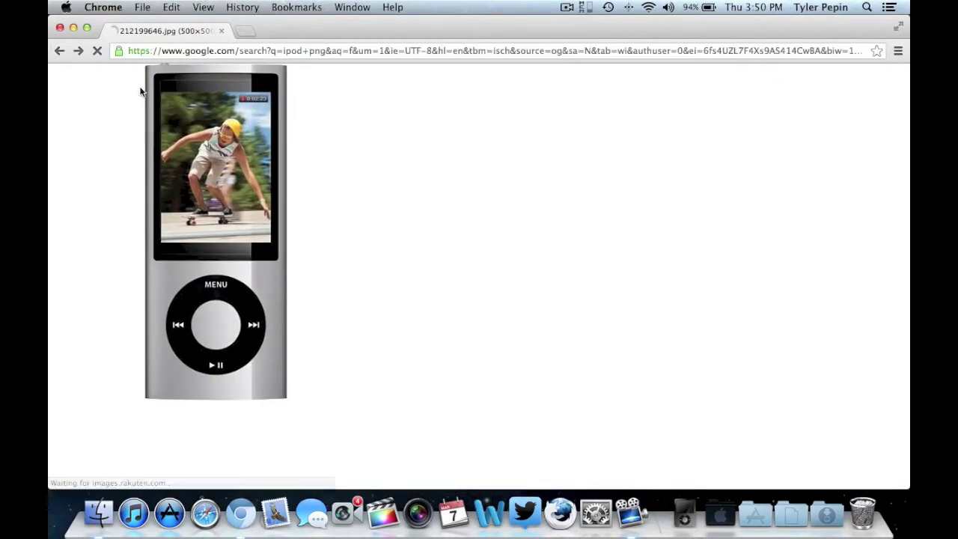
{"action": "left_click", "coordinate": [664, 298]}
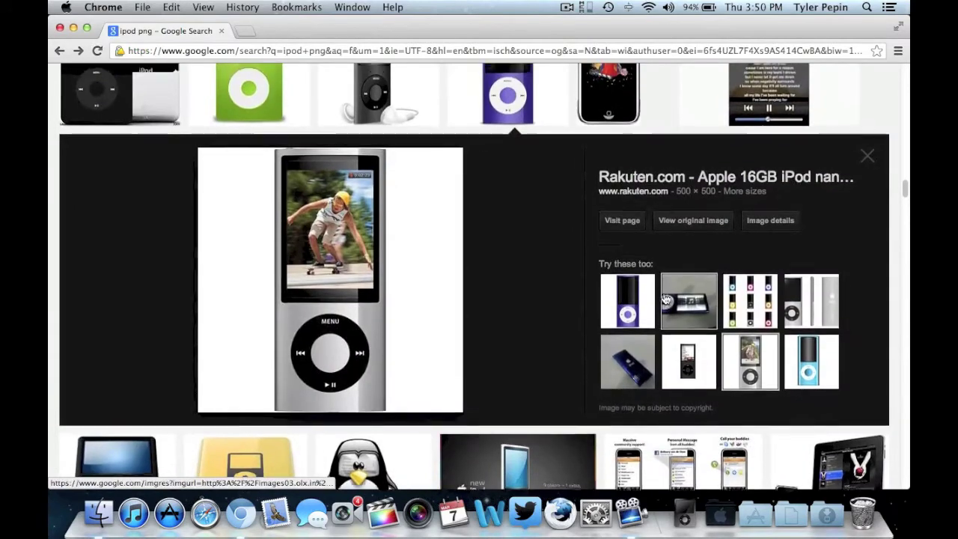
{"action": "scroll", "coordinate": [664, 298], "scroll_direction": "up", "scroll_amount": 5}
{"action": "scroll", "coordinate": [664, 298], "scroll_direction": "up", "scroll_amount": 5}
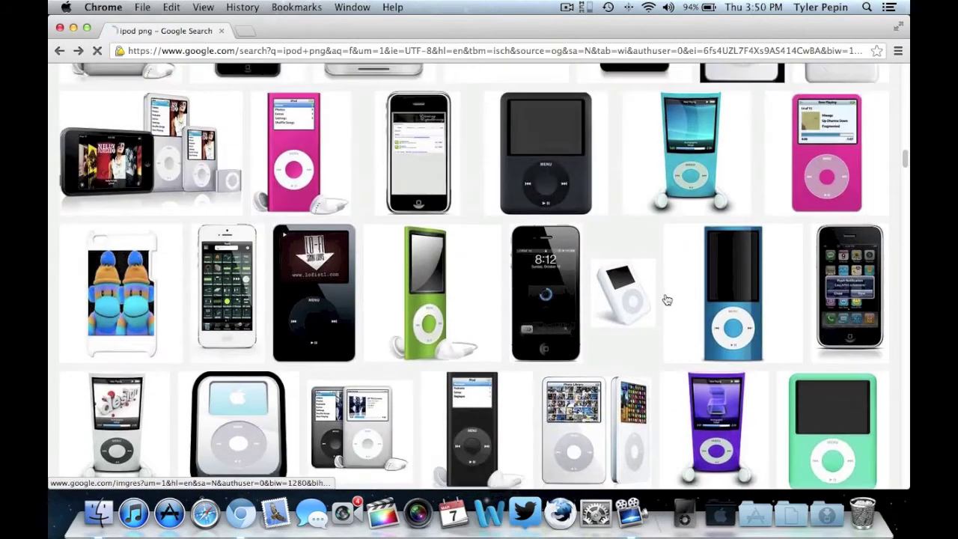
{"action": "left_click", "coordinate": [694, 303]}
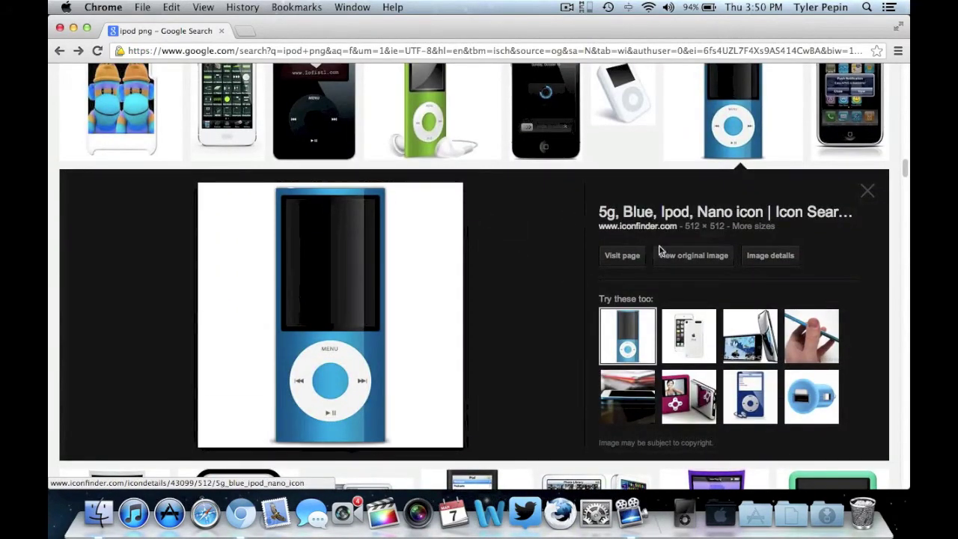
{"action": "left_click", "coordinate": [687, 258]}
{"action": "right_click", "coordinate": [242, 196]}
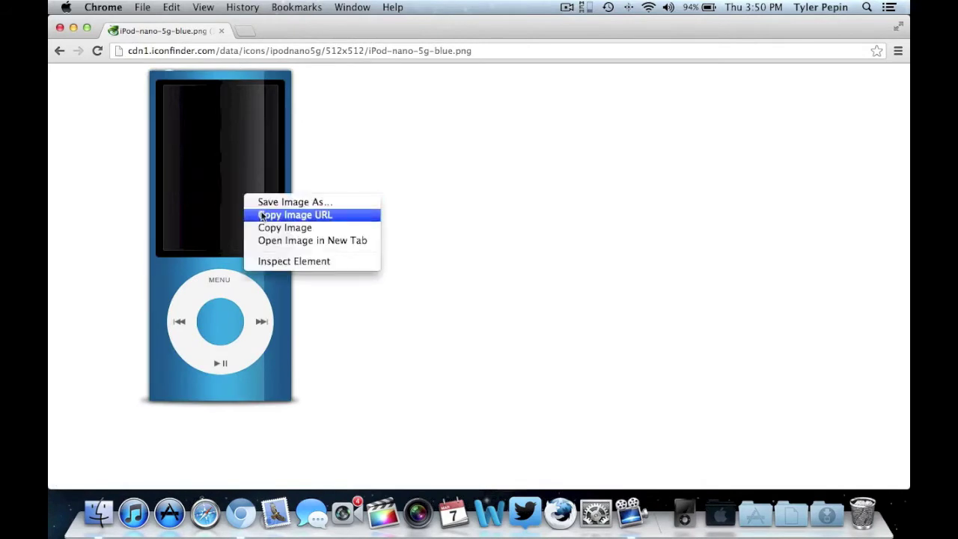
{"action": "left_click", "coordinate": [265, 227]}
{"action": "key", "text": "ctrl+Up"}
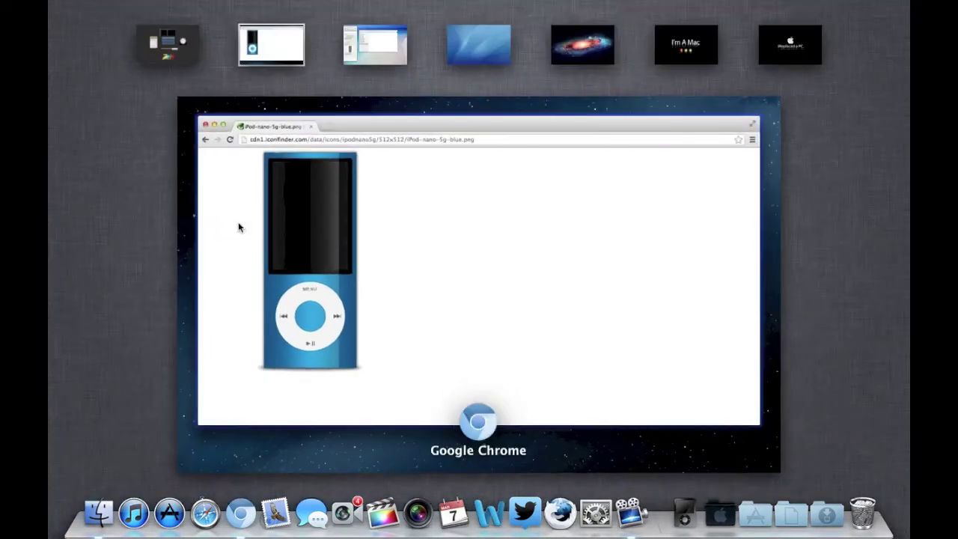
{"action": "key", "text": "ctrl+Right"}
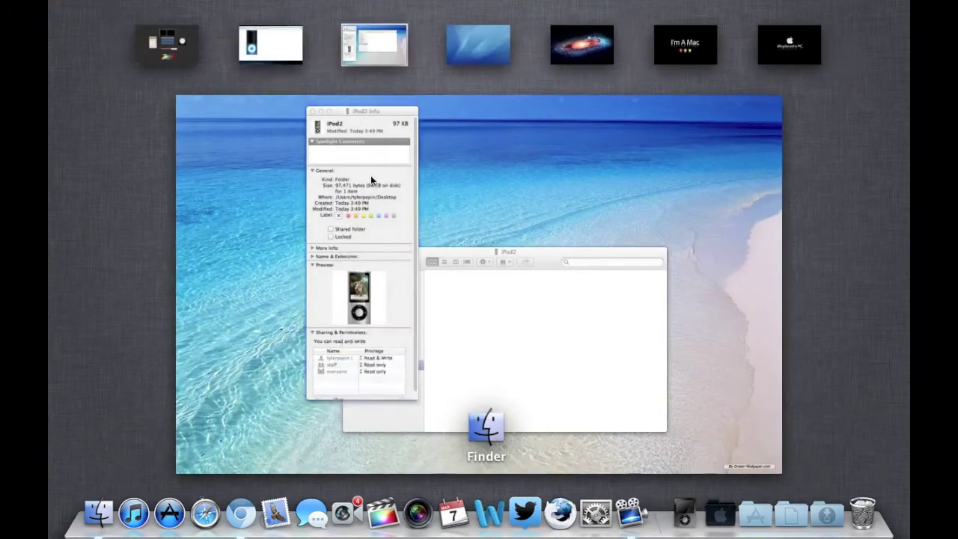
{"action": "left_click", "coordinate": [371, 176]}
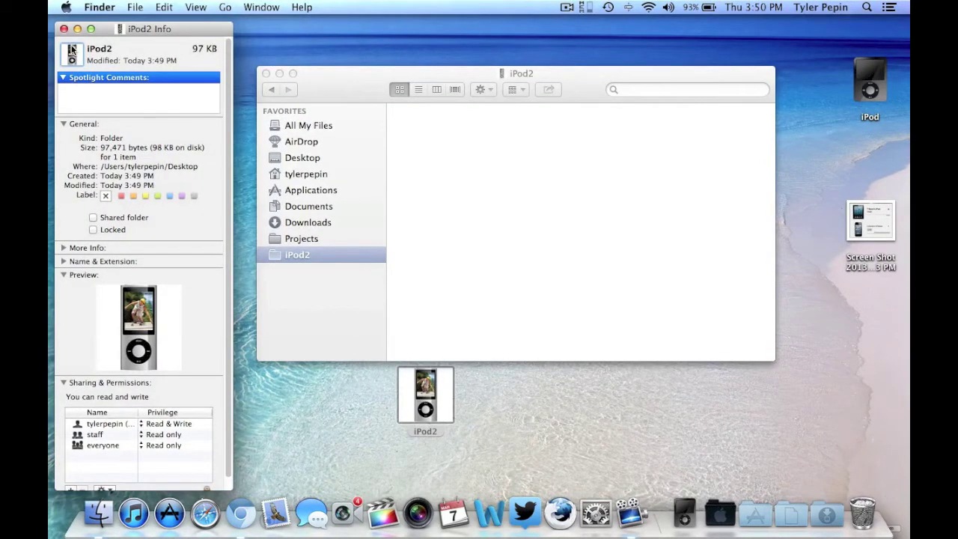
Paste the blue iPod nano image as the iPod2 folder icon.
{"action": "key", "text": "super+v"}
{"action": "left_click", "coordinate": [164, 6]}
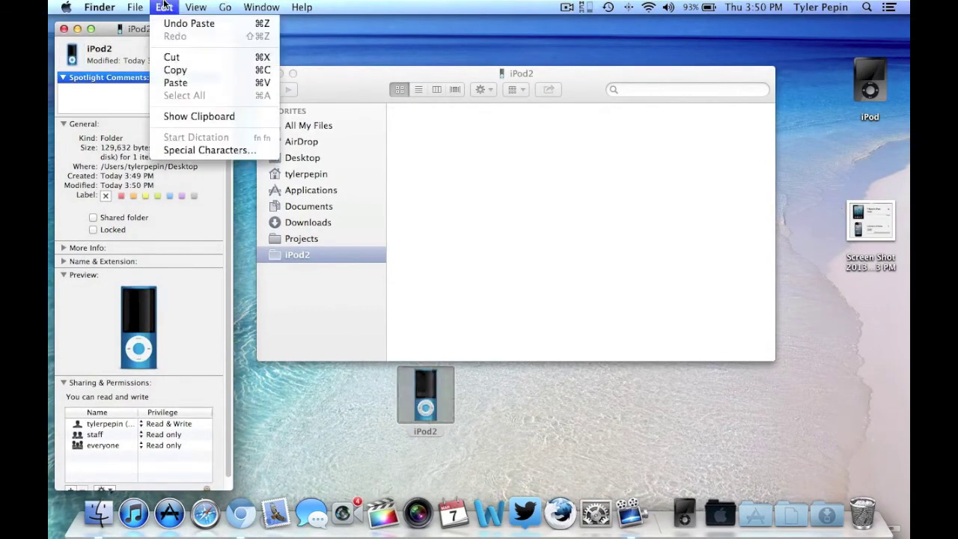
{"action": "left_click", "coordinate": [97, 115]}
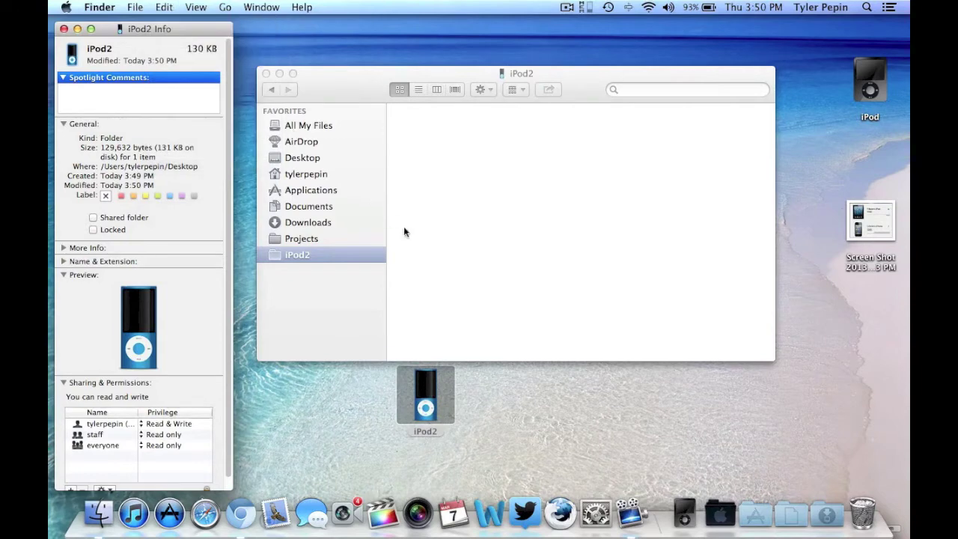
Close the iPod2 Info window and deselect the desktop icon.
{"action": "left_click", "coordinate": [447, 418]}
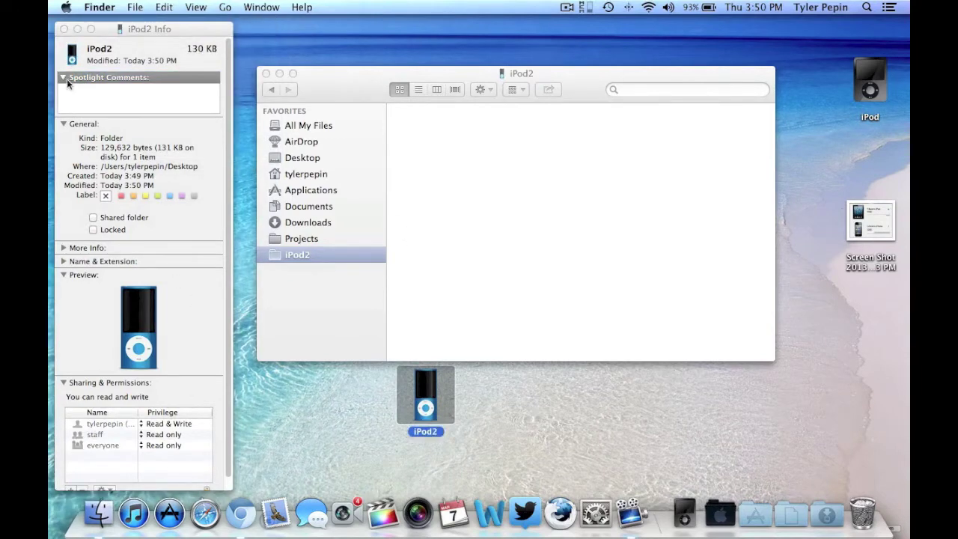
{"action": "left_click", "coordinate": [65, 30]}
{"action": "left_click", "coordinate": [454, 413]}
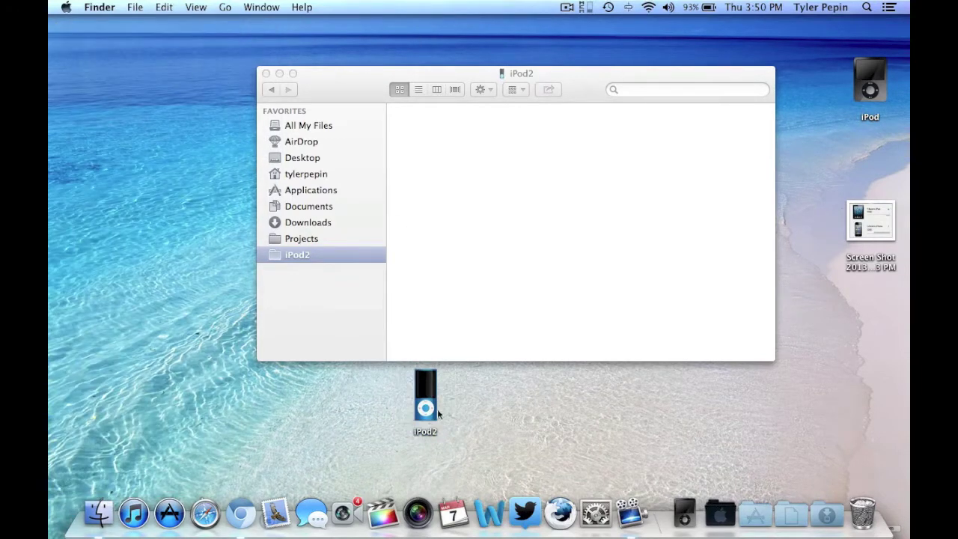
Reposition the iPod2 window and icon, then play 01 Blue.mp3 from the iPod Dock stack.
{"action": "left_click_drag", "start_coordinate": [382, 85], "coordinate": [201, 108]}
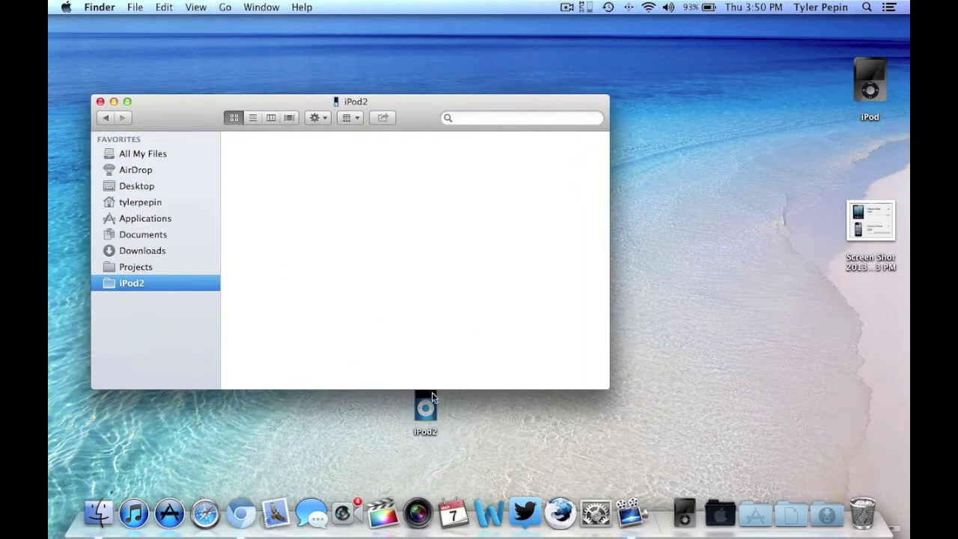
{"action": "left_click_drag", "start_coordinate": [432, 397], "coordinate": [716, 320]}
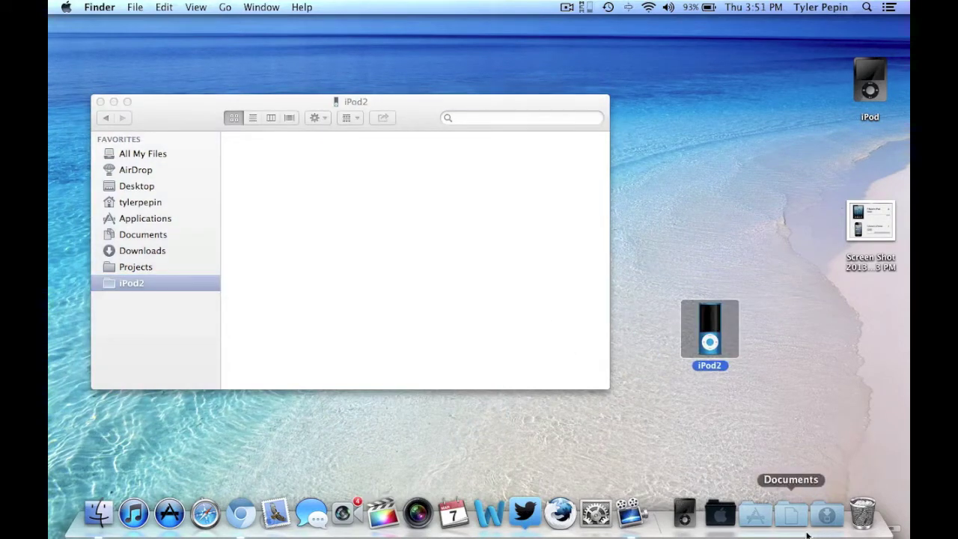
{"action": "left_click", "coordinate": [684, 513]}
{"action": "left_click", "coordinate": [725, 144]}
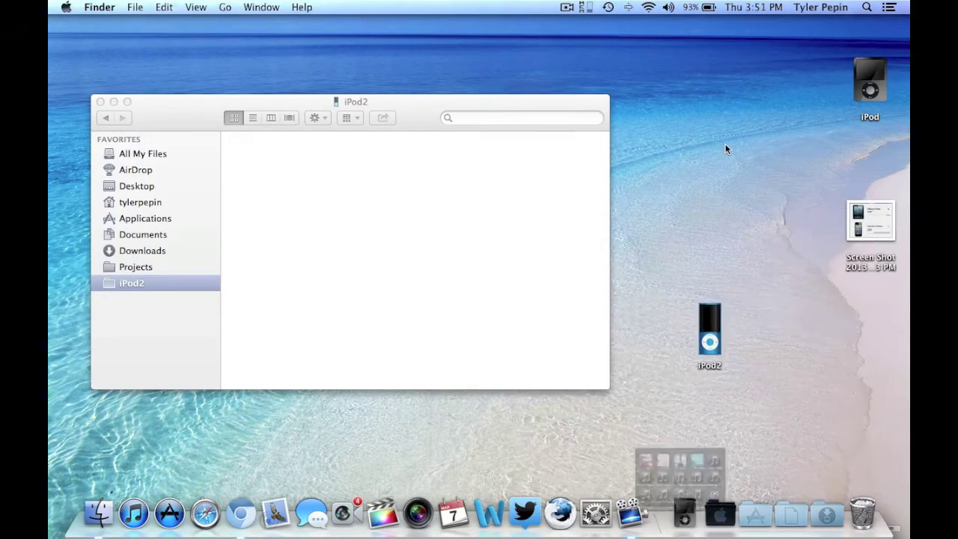
{"action": "left_click", "coordinate": [682, 513]}
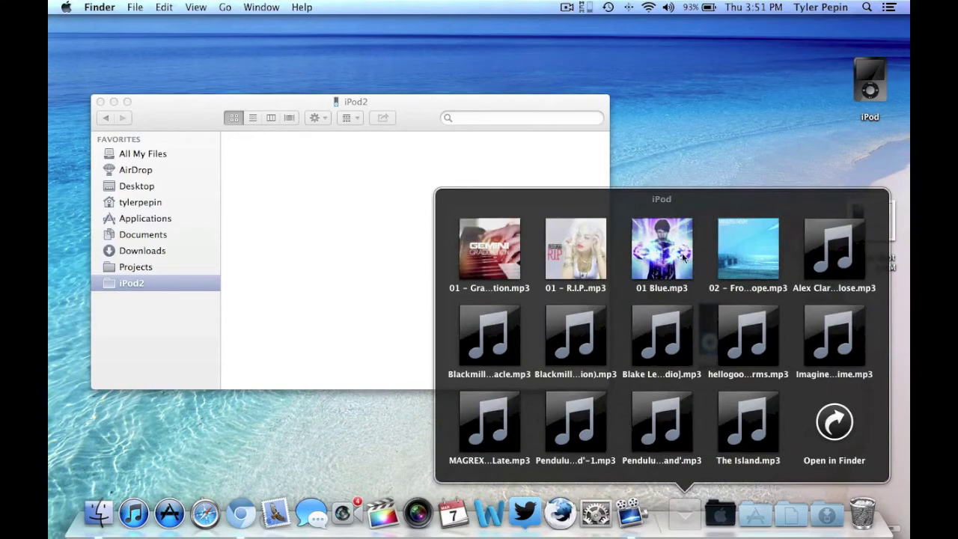
{"action": "left_click", "coordinate": [679, 257]}
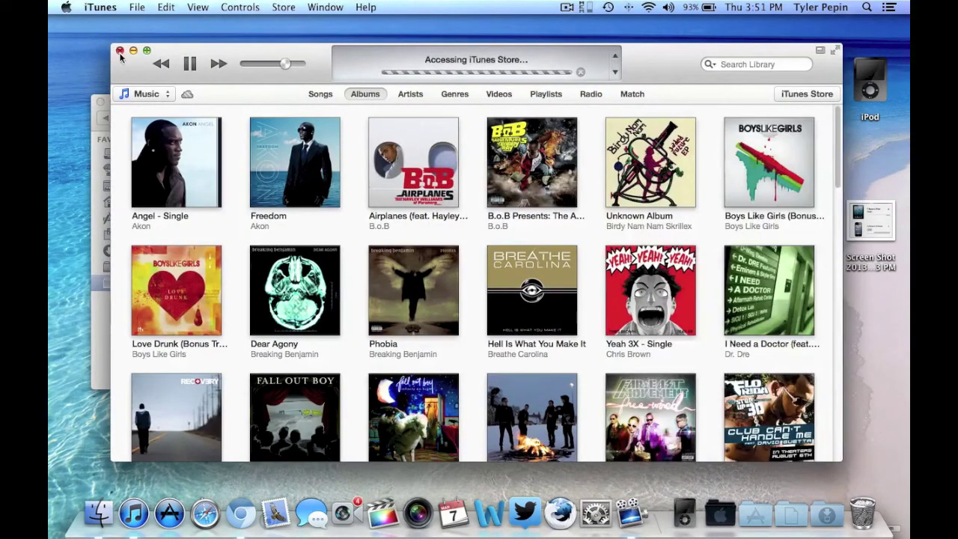
Stop iTunes playback and drag Goin' In (Skrillex Goin' Down Mix).mp3 onto the desktop iPod2 folder.
{"action": "left_click_drag", "start_coordinate": [133, 120], "coordinate": [509, 236]}
{"action": "key", "text": "ctrl+Up"}
{"action": "key", "text": "ctrl+Right"}
{"action": "key", "text": "ctrl+Left"}
{"action": "key", "text": "space"}
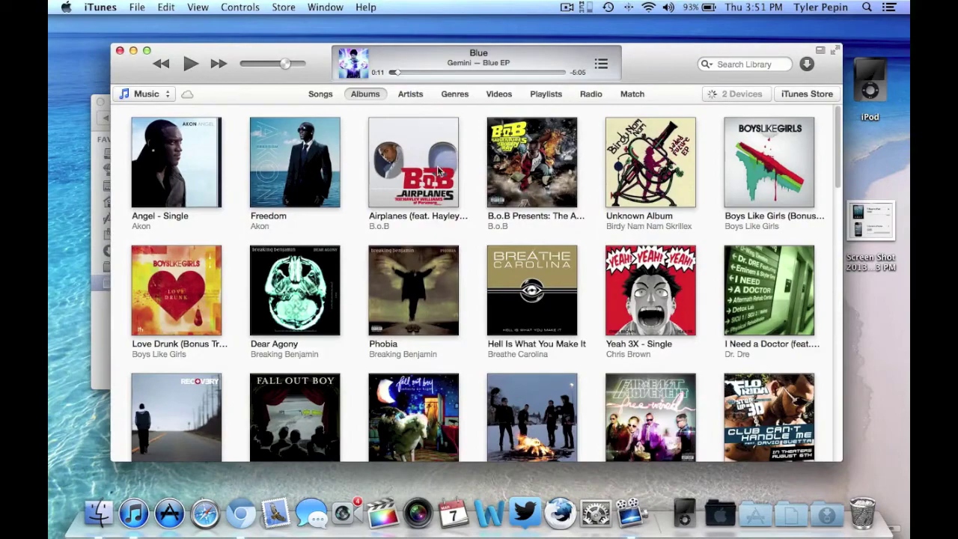
{"action": "left_click_drag", "start_coordinate": [609, 54], "coordinate": [577, 397]}
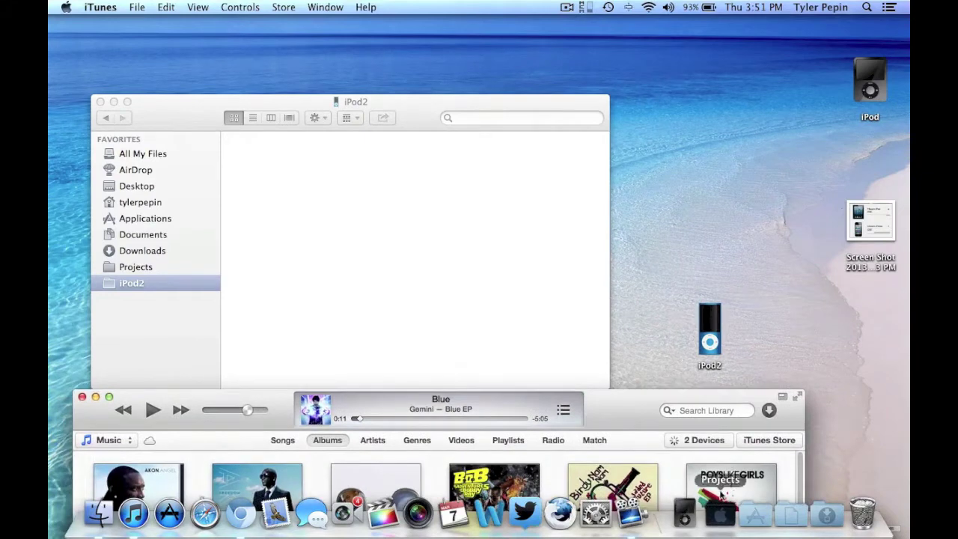
{"action": "left_click_drag", "start_coordinate": [601, 485], "coordinate": [661, 373]}
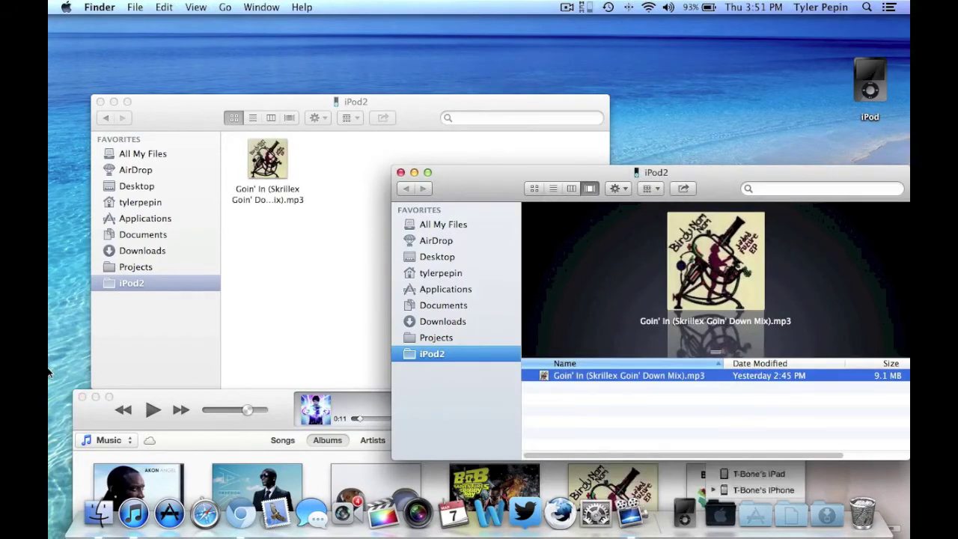
Drop the song into iPod2, close iTunes, and move the second iPod2 window aside.
{"action": "left_click", "coordinate": [84, 399]}
{"action": "left_click", "coordinate": [84, 399]}
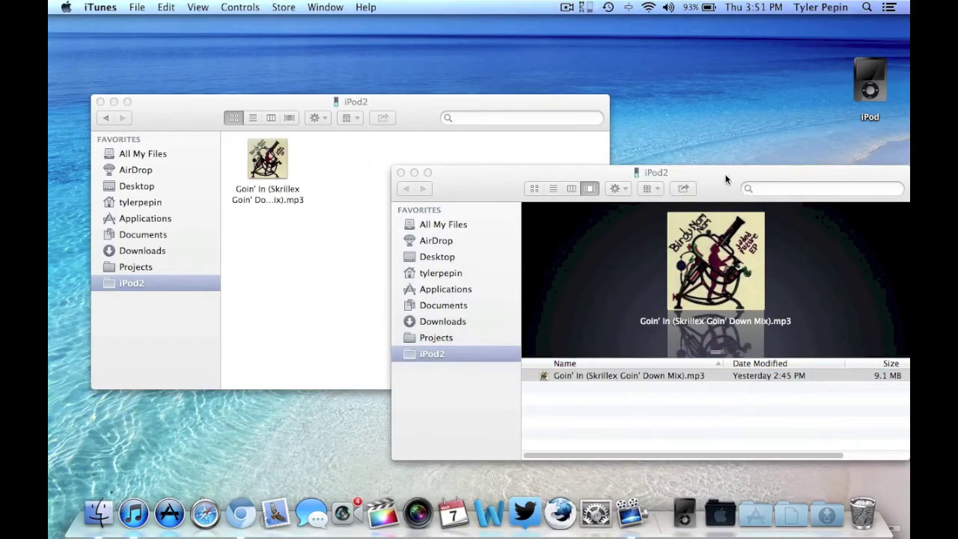
{"action": "left_click_drag", "start_coordinate": [726, 179], "coordinate": [568, 125]}
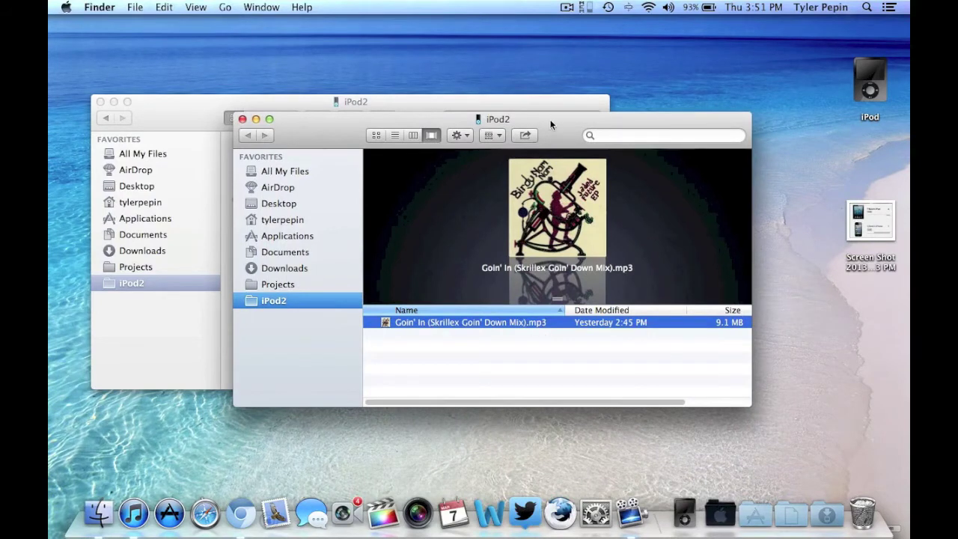
{"action": "left_click_drag", "start_coordinate": [550, 125], "coordinate": [492, 116]}
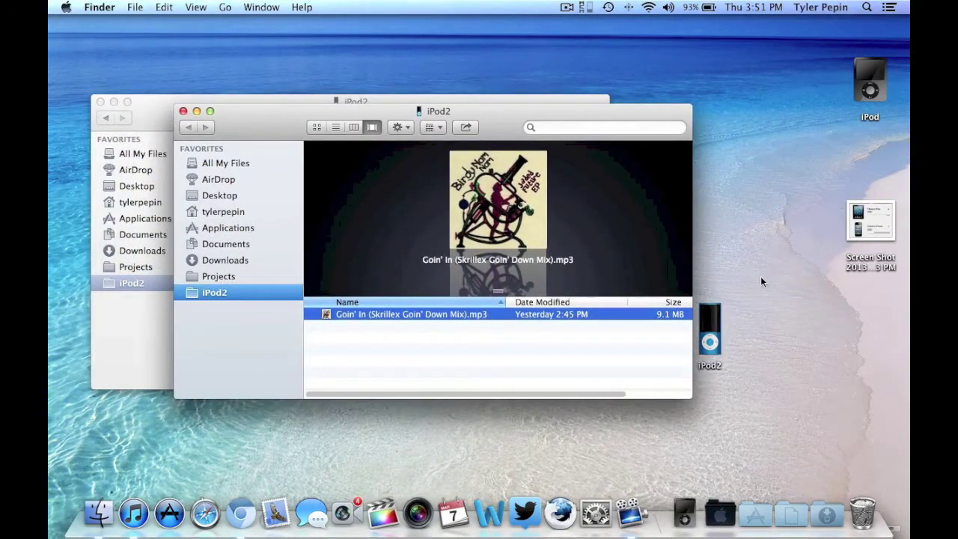
Add iPod2 to the Dock, close the cover-flow window, and set it to Display as Folder.
{"action": "left_click_drag", "start_coordinate": [708, 352], "coordinate": [658, 514]}
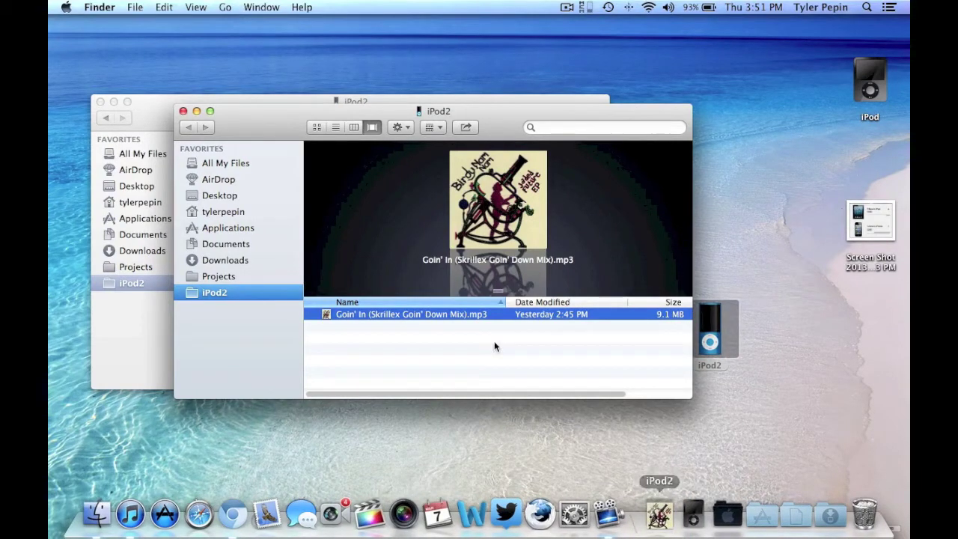
{"action": "left_click", "coordinate": [183, 111]}
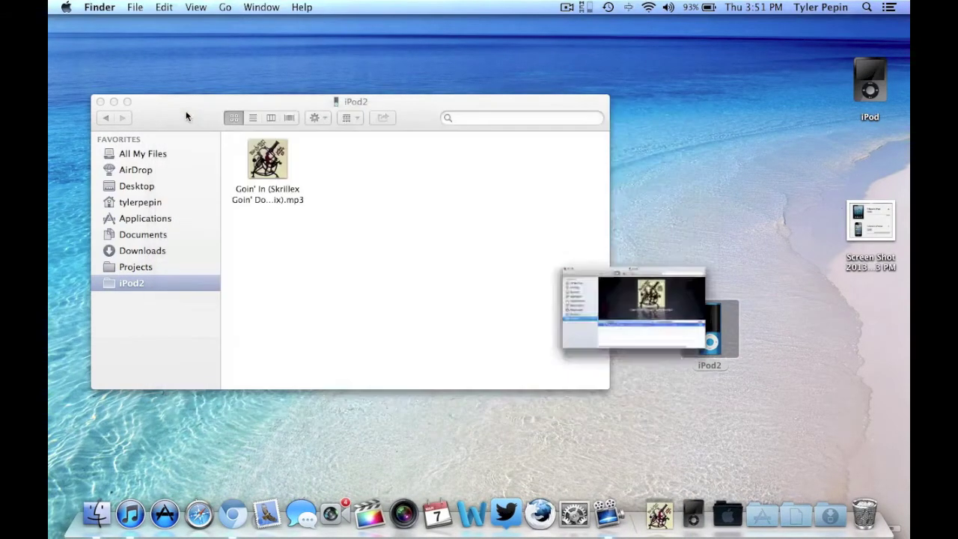
{"action": "right_click", "coordinate": [670, 504]}
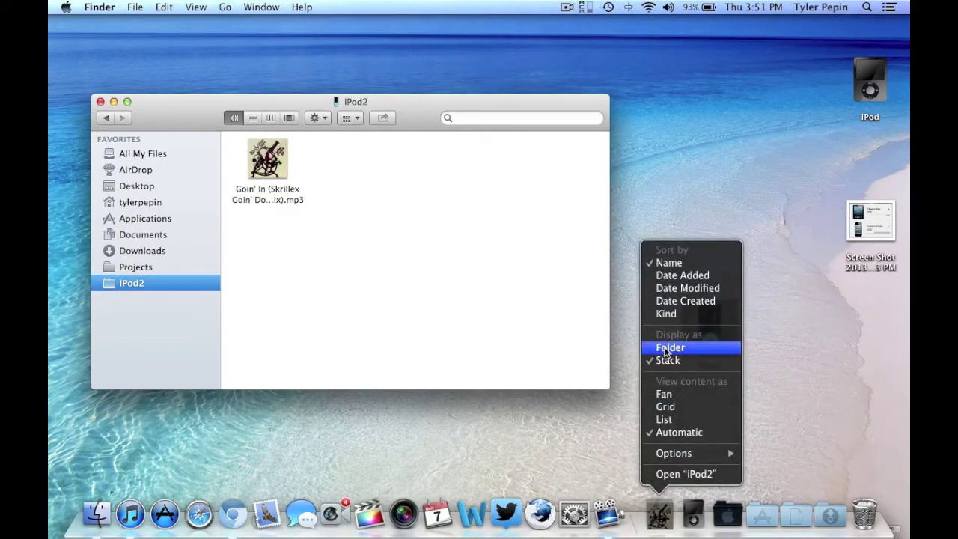
{"action": "left_click", "coordinate": [662, 346]}
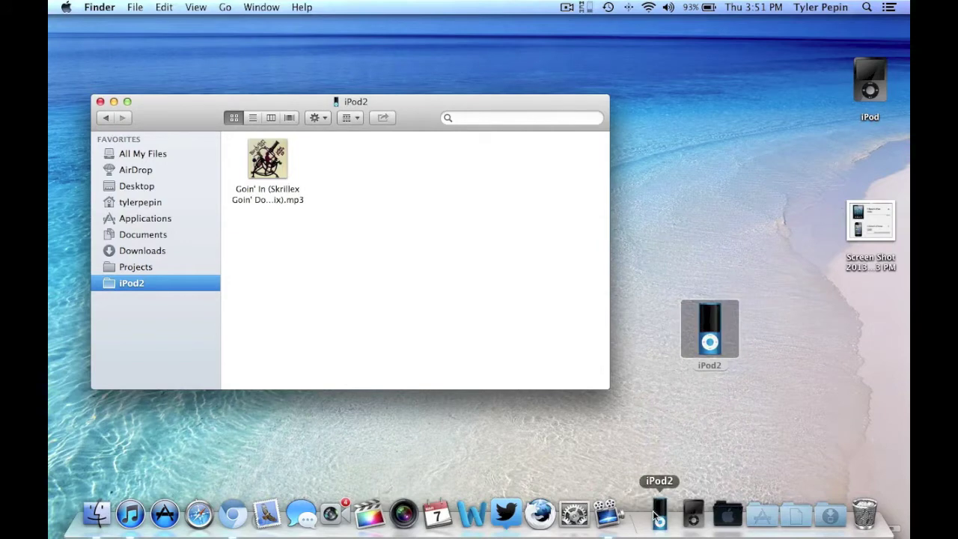
Check the iPod2 Dock item's contents, then bring up the iPod2 desktop icon's context menu.
{"action": "left_click", "coordinate": [659, 517]}
{"action": "left_click", "coordinate": [747, 436]}
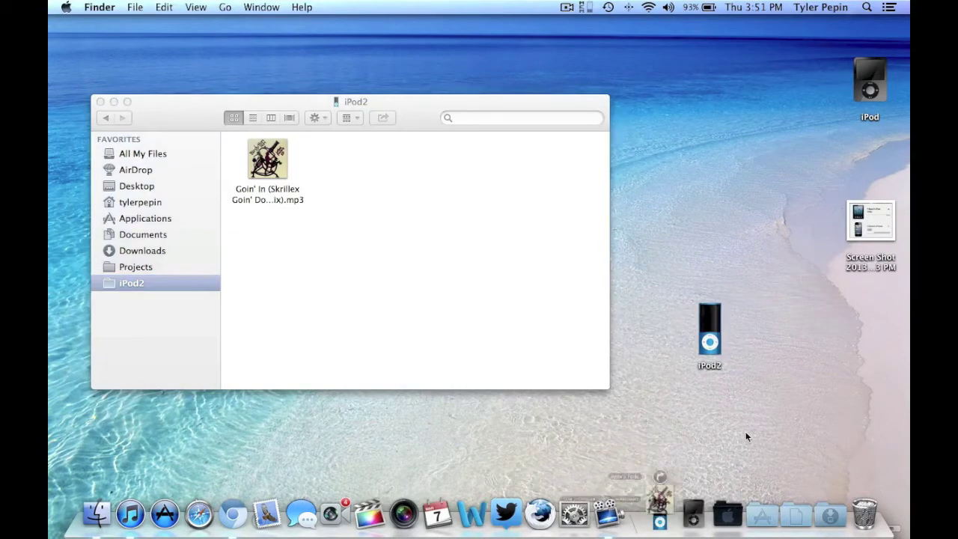
{"action": "left_click", "coordinate": [712, 345]}
{"action": "right_click", "coordinate": [711, 346]}
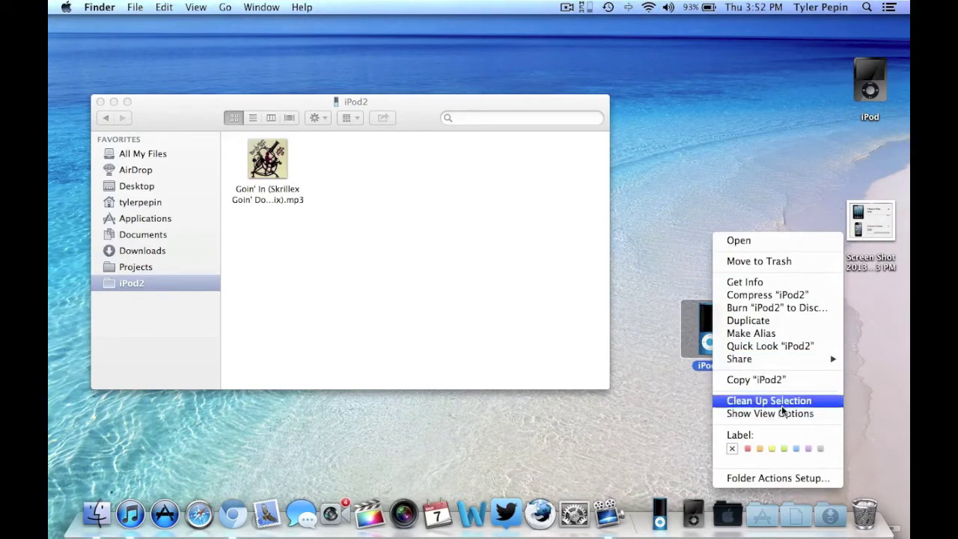
Cancel Folder Actions Setup for iPod2, move its icon down-right, and drag the mp3 to the Trash.
{"action": "left_click", "coordinate": [786, 479]}
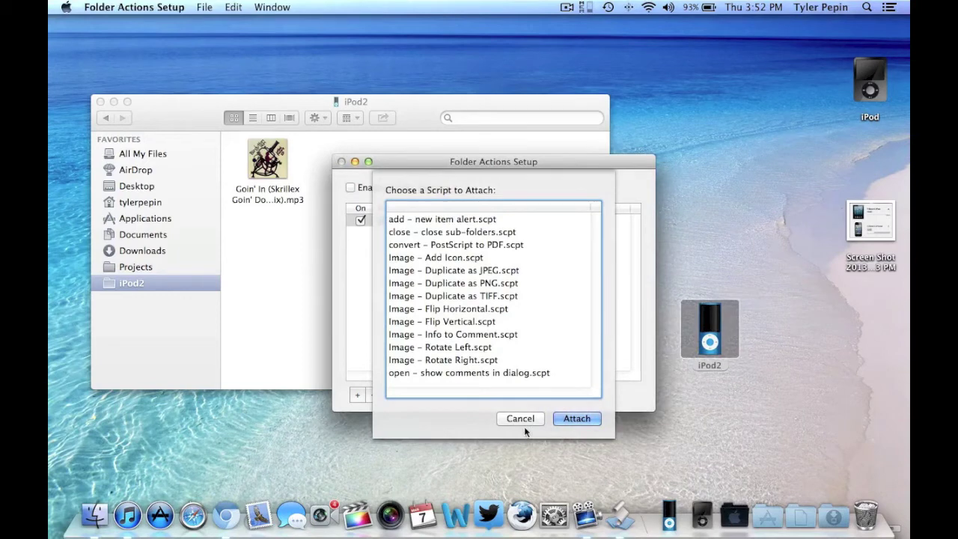
{"action": "left_click", "coordinate": [523, 421]}
{"action": "left_click", "coordinate": [341, 162]}
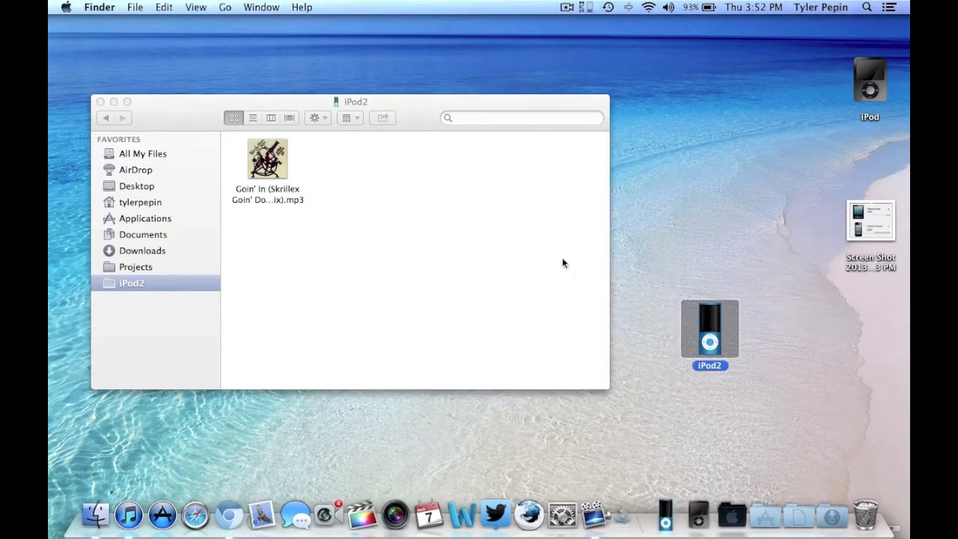
{"action": "left_click_drag", "start_coordinate": [697, 333], "coordinate": [795, 378]}
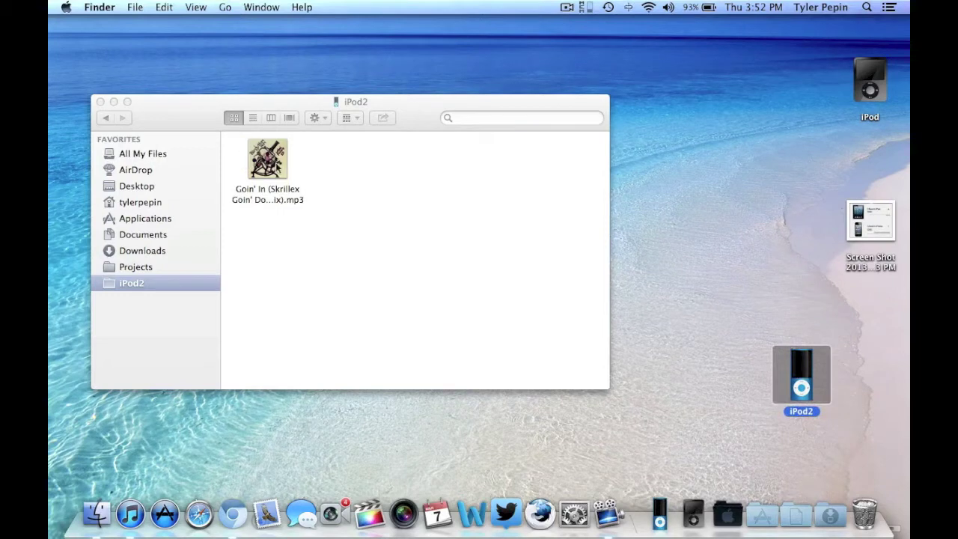
{"action": "left_click_drag", "start_coordinate": [267, 161], "coordinate": [864, 516]}
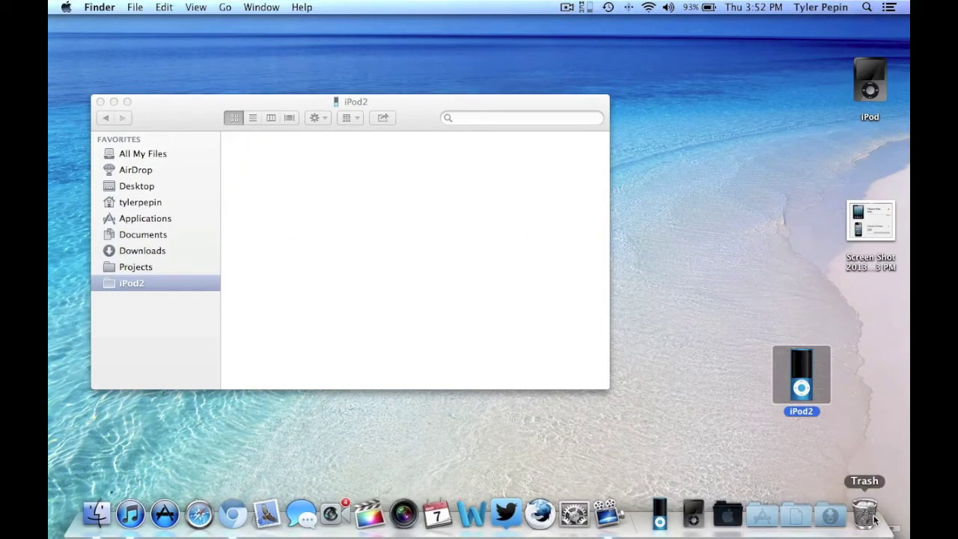
Close the iPod2 window, shift the iPod2 icon further left, and bring Chrome forward.
{"action": "left_click", "coordinate": [101, 102]}
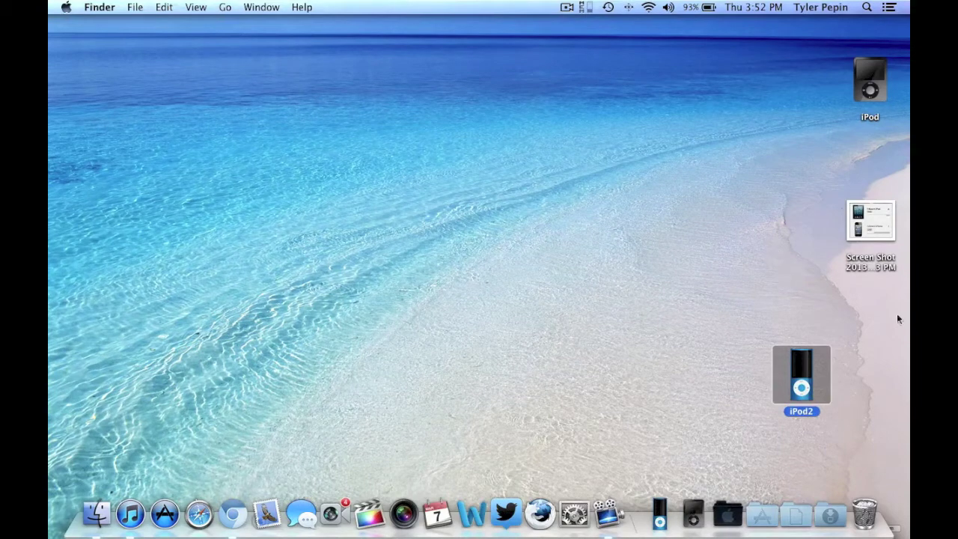
{"action": "left_click", "coordinate": [854, 389]}
{"action": "left_click_drag", "start_coordinate": [812, 384], "coordinate": [680, 357]}
{"action": "left_click", "coordinate": [732, 364]}
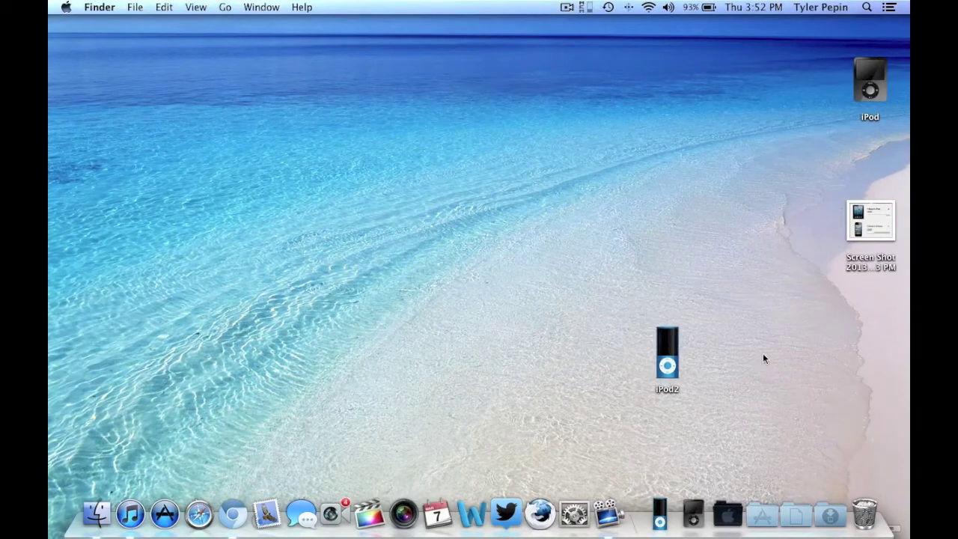
{"action": "left_click", "coordinate": [233, 513]}
Go back from the blue iPod nano image to the ipod png Google Images results and browse them.
{"action": "left_click", "coordinate": [474, 50]}
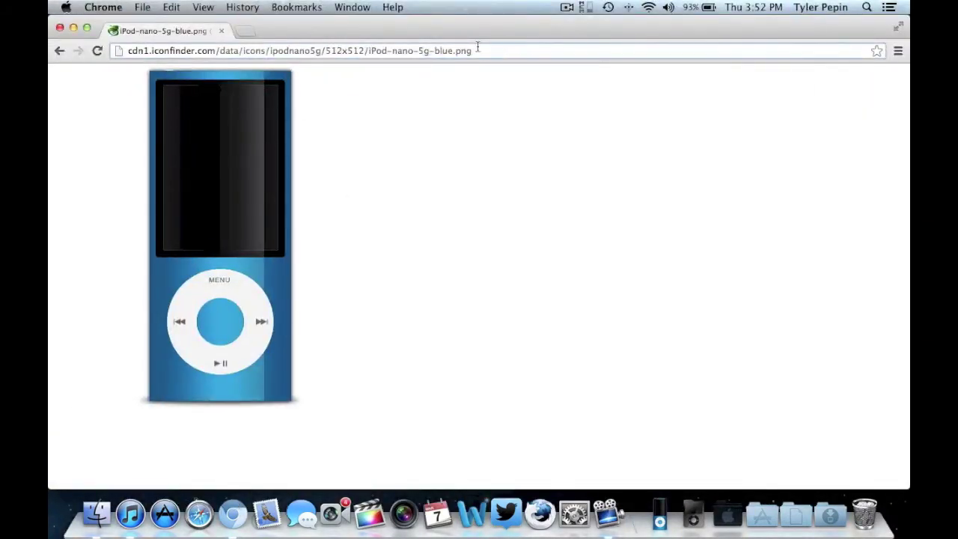
{"action": "left_click_drag", "start_coordinate": [472, 50], "coordinate": [455, 50]}
{"action": "left_click", "coordinate": [370, 233]}
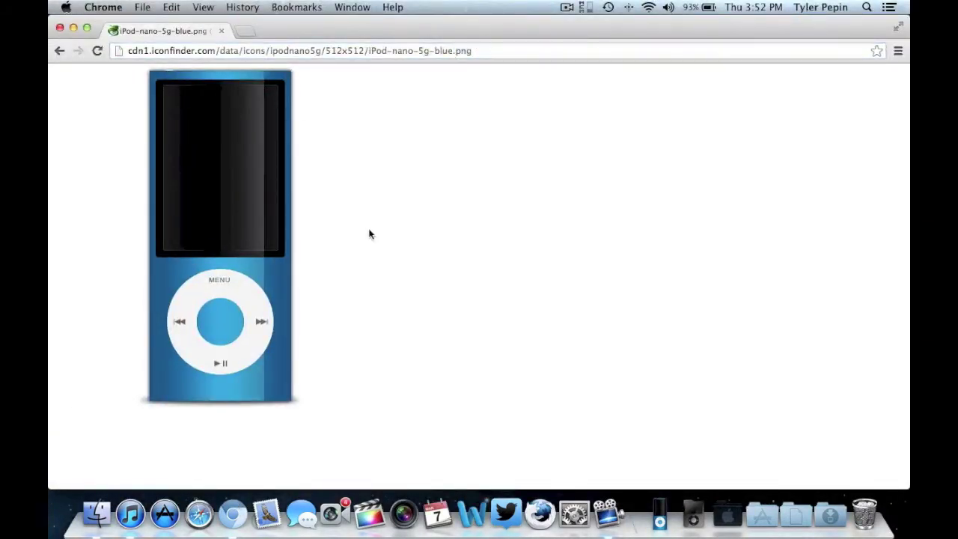
{"action": "left_click", "coordinate": [60, 50]}
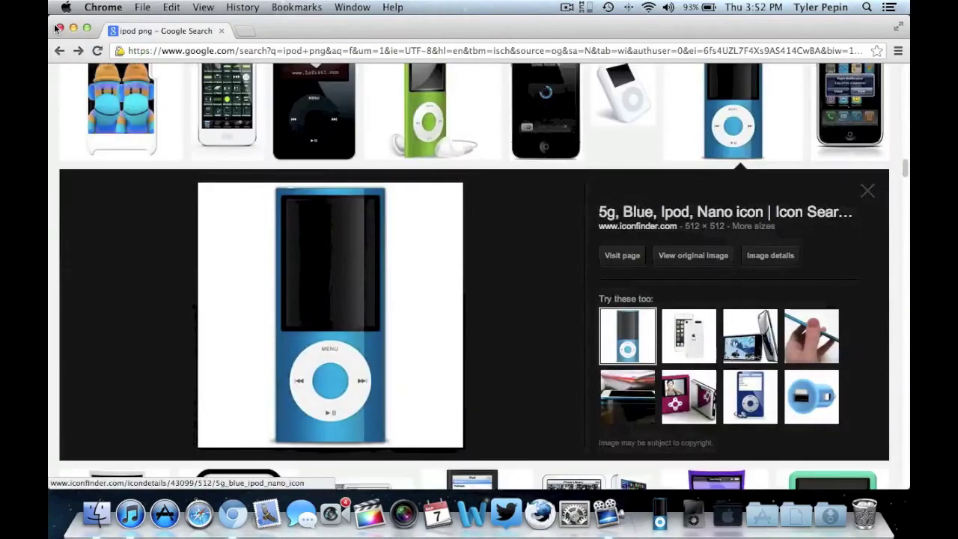
{"action": "scroll", "coordinate": [309, 211], "scroll_direction": "down", "scroll_amount": 10}
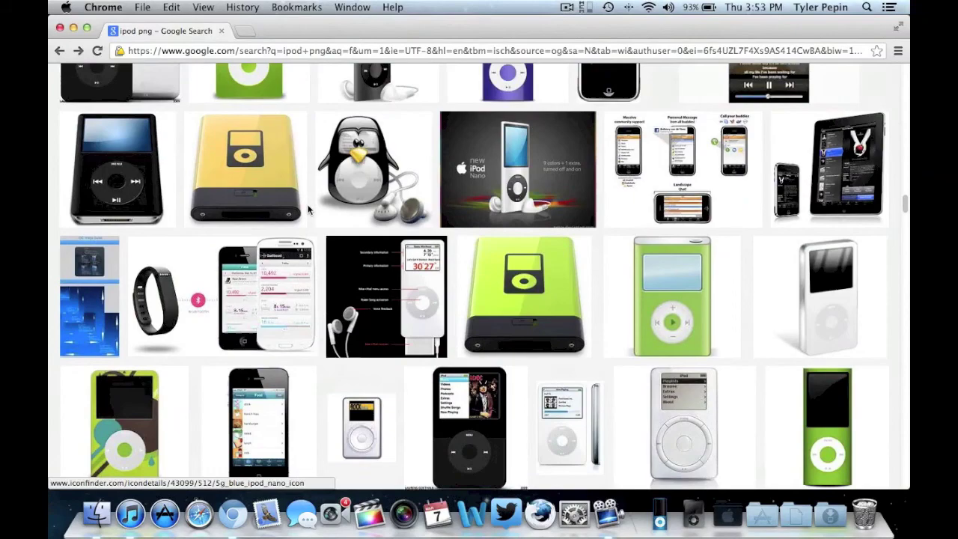
{"action": "scroll", "coordinate": [309, 212], "scroll_direction": "down", "scroll_amount": 10}
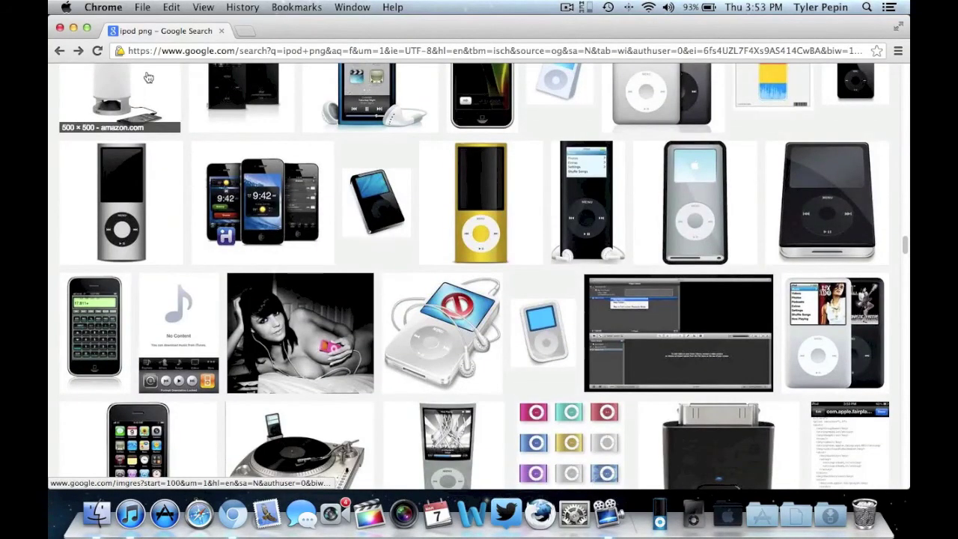
{"action": "scroll", "coordinate": [142, 79], "scroll_direction": "up", "scroll_amount": 10}
{"action": "scroll", "coordinate": [139, 77], "scroll_direction": "up", "scroll_amount": 2}
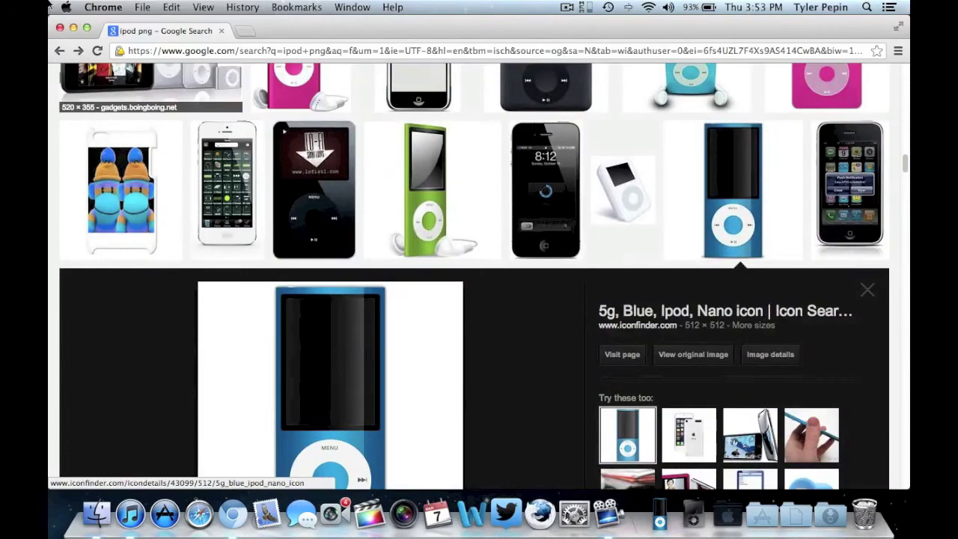